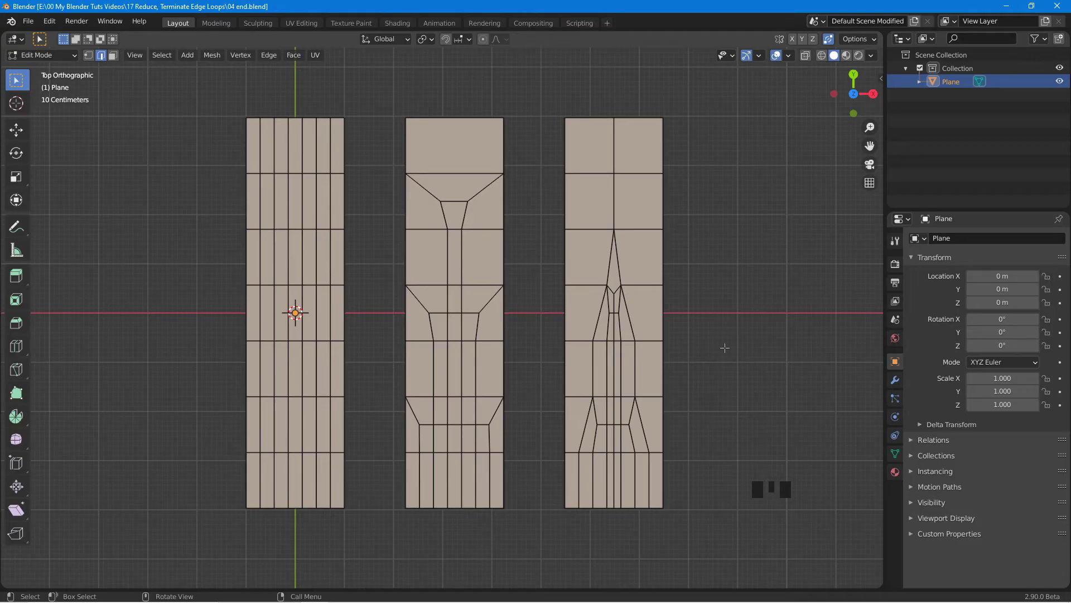
Step: Zoom in and step the loop selection across six successive vertical edge loops on the left grid
scroll(725, 347, "up", 1)
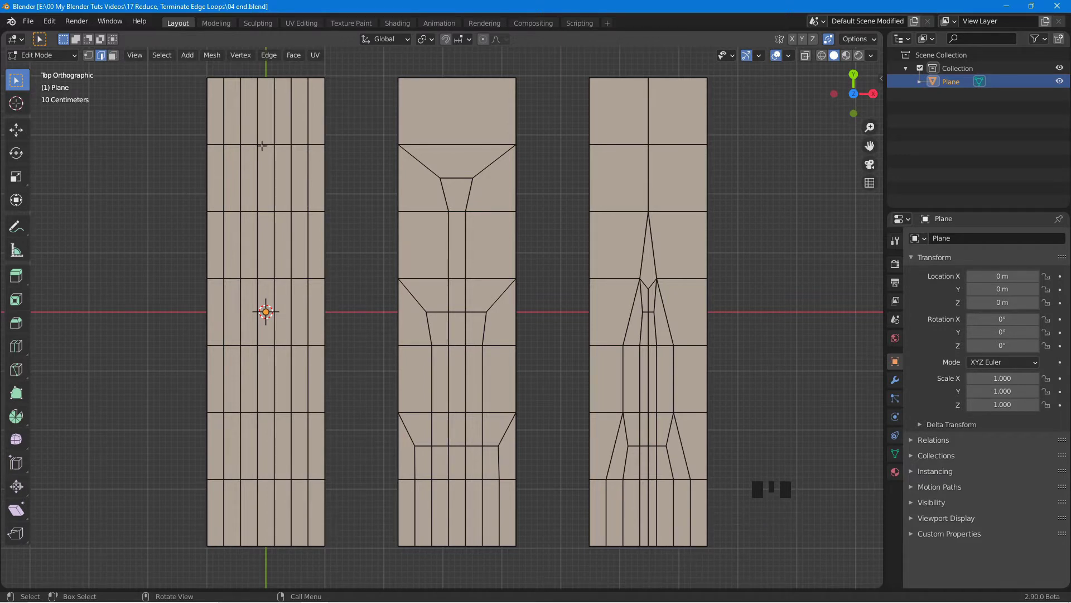
left_click(223, 118, "alt")
left_click(241, 118, "alt")
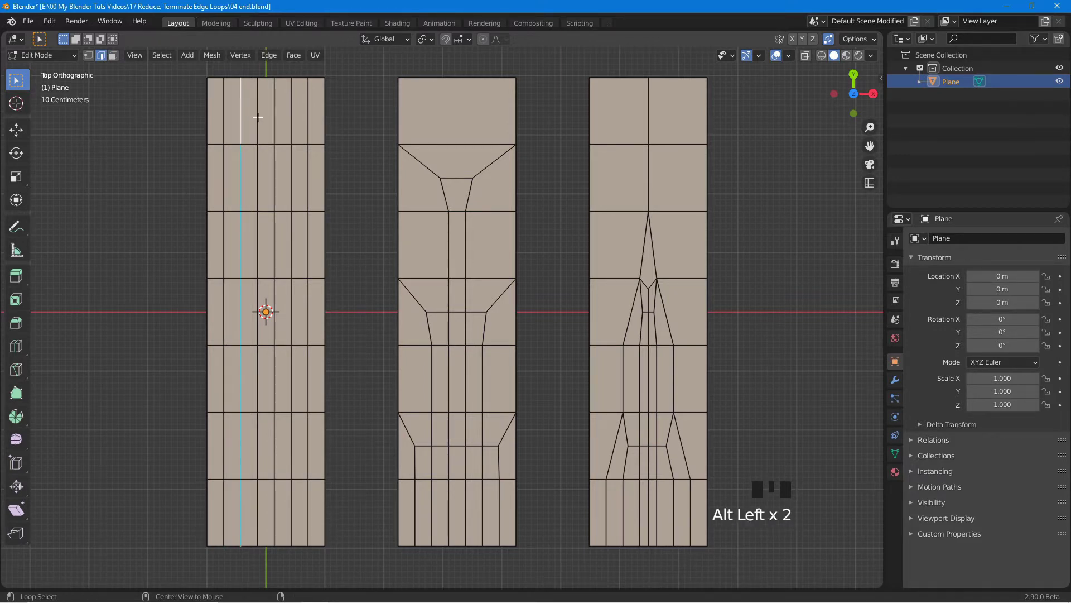
left_click(257, 117, "alt")
left_click(274, 117, "alt")
left_click(291, 117, "alt")
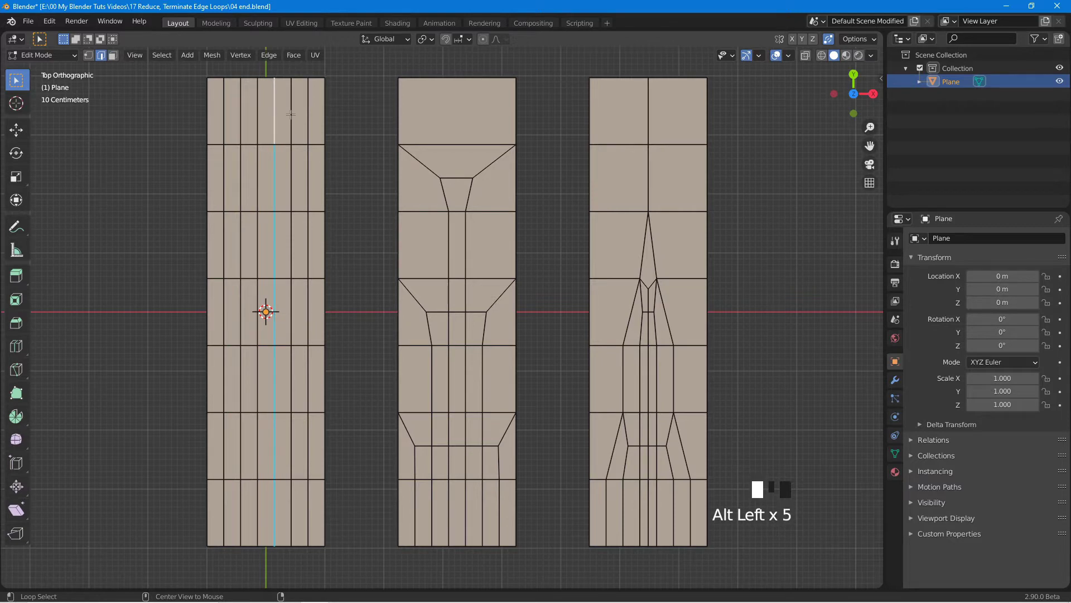
left_click(307, 116, "alt")
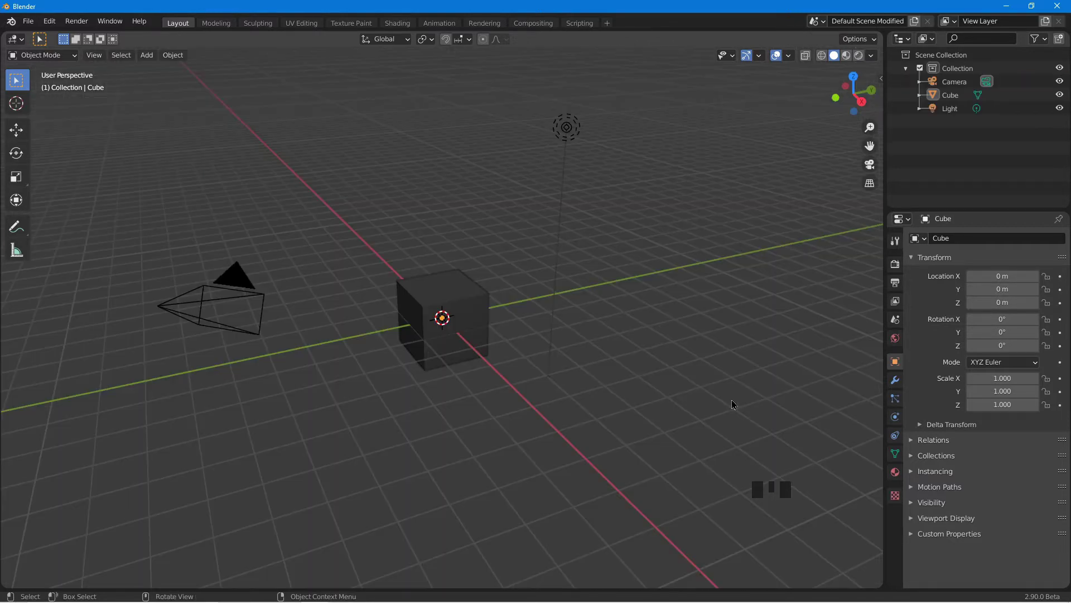
Step: Delete the default cube, camera and light, and switch to top orthographic view
key("a")
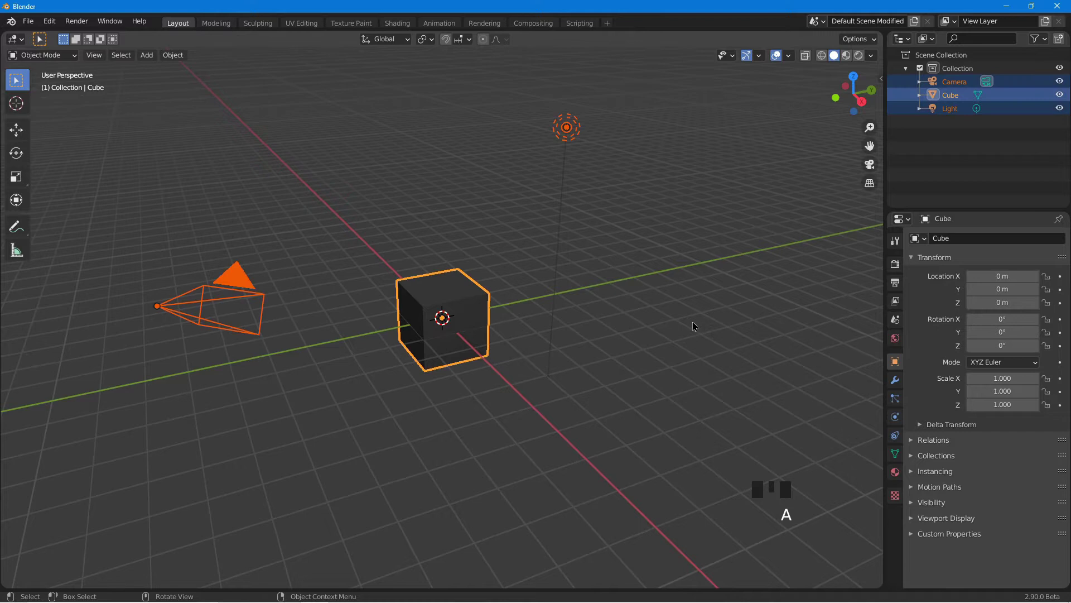
key("x")
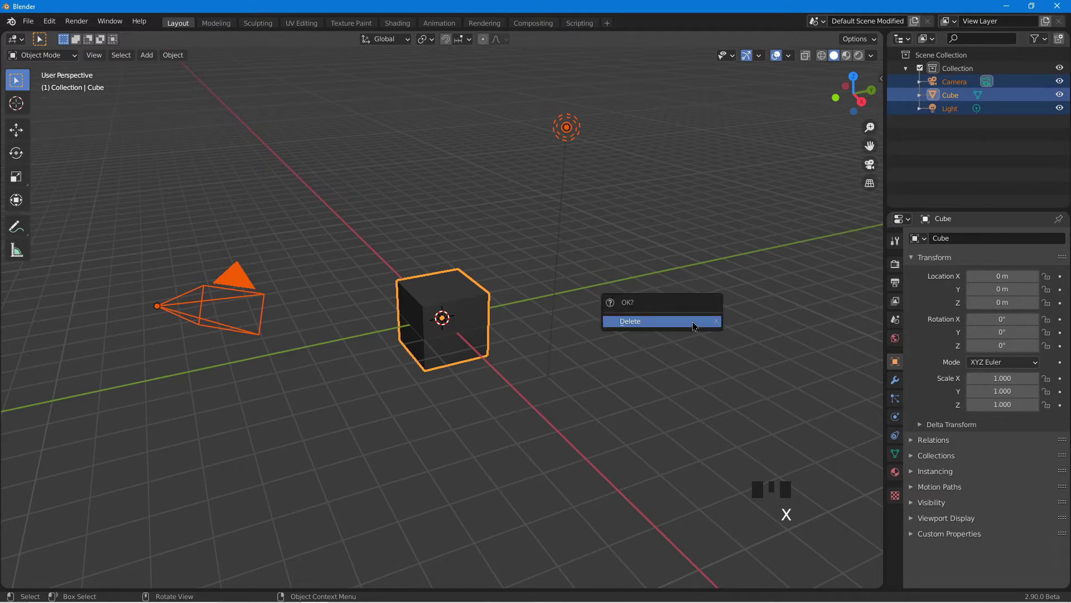
left_click(694, 322)
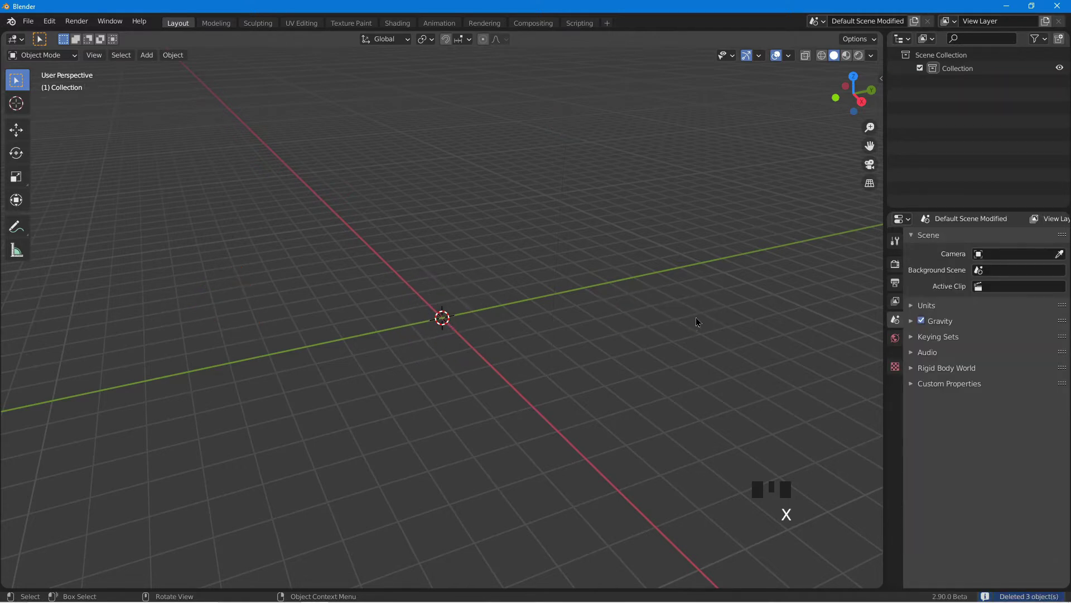
key("KP_7")
key("KP_5")
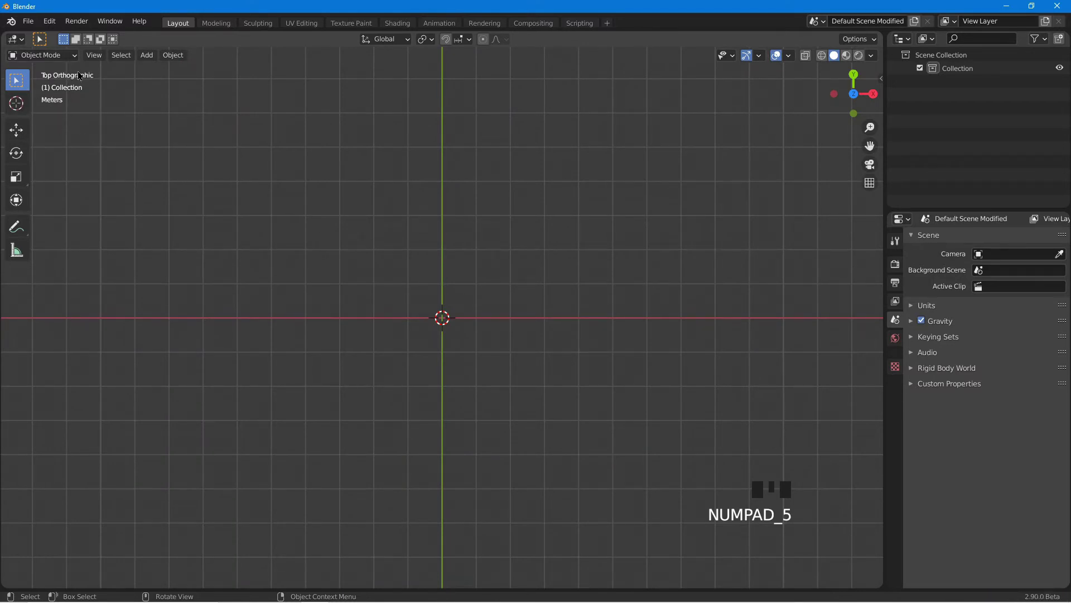
Step: Add a mesh plane at the origin
key("shift+a")
mouse_move(505, 299)
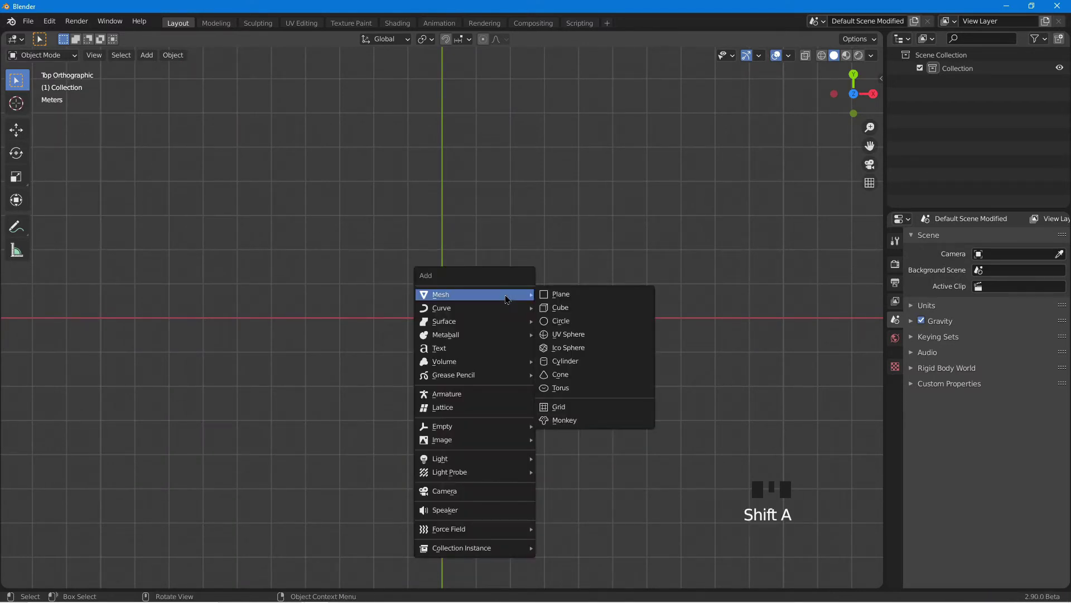
left_click(558, 293)
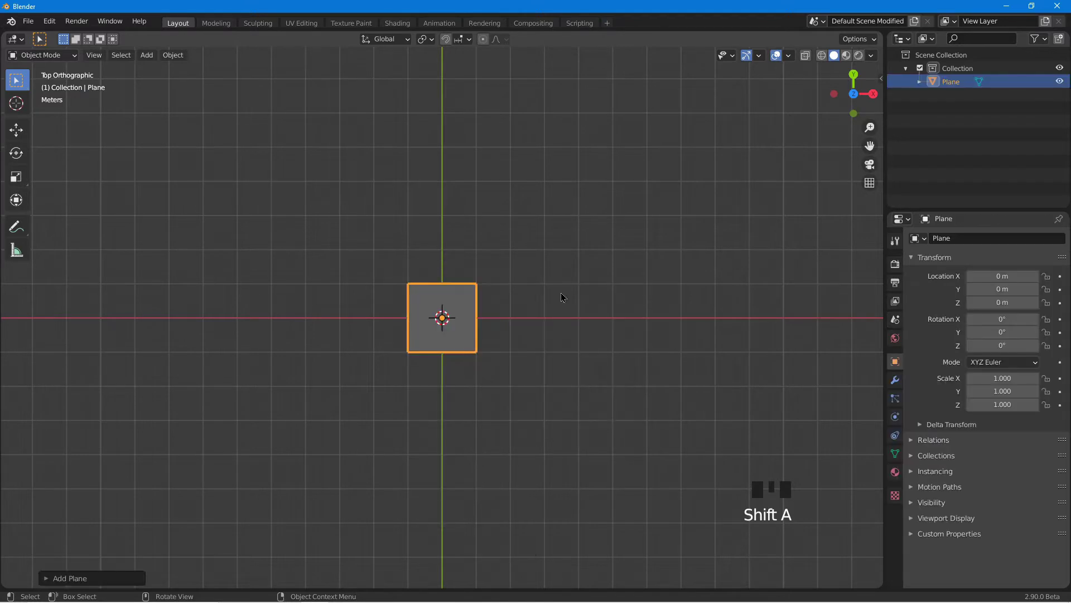
Step: In Edit Mode, scale the plane along Y into a tall strip
key("Tab")
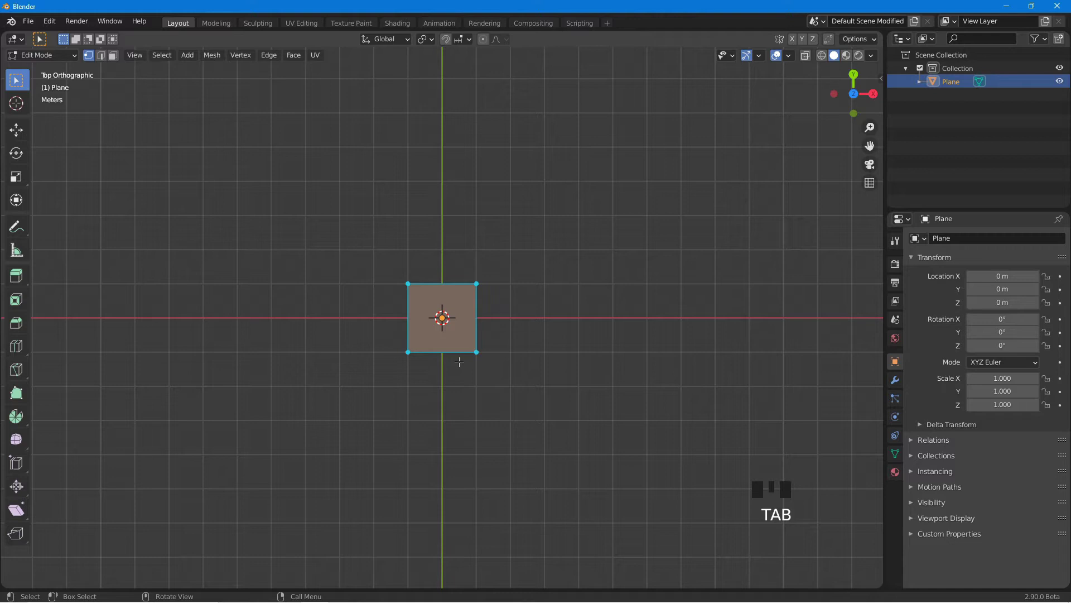
key("s")
key("y")
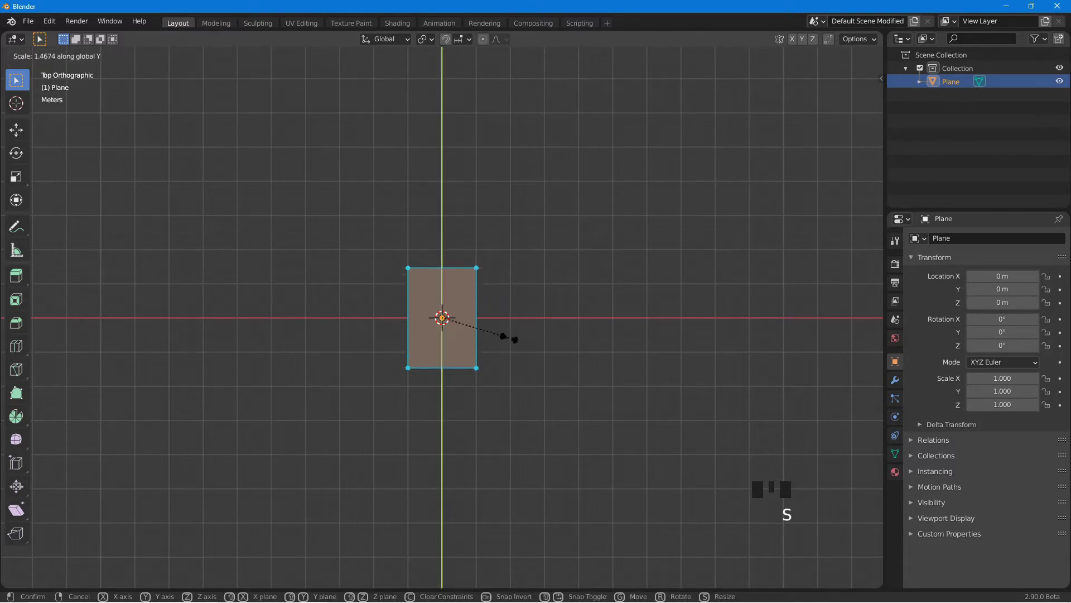
left_click(627, 357)
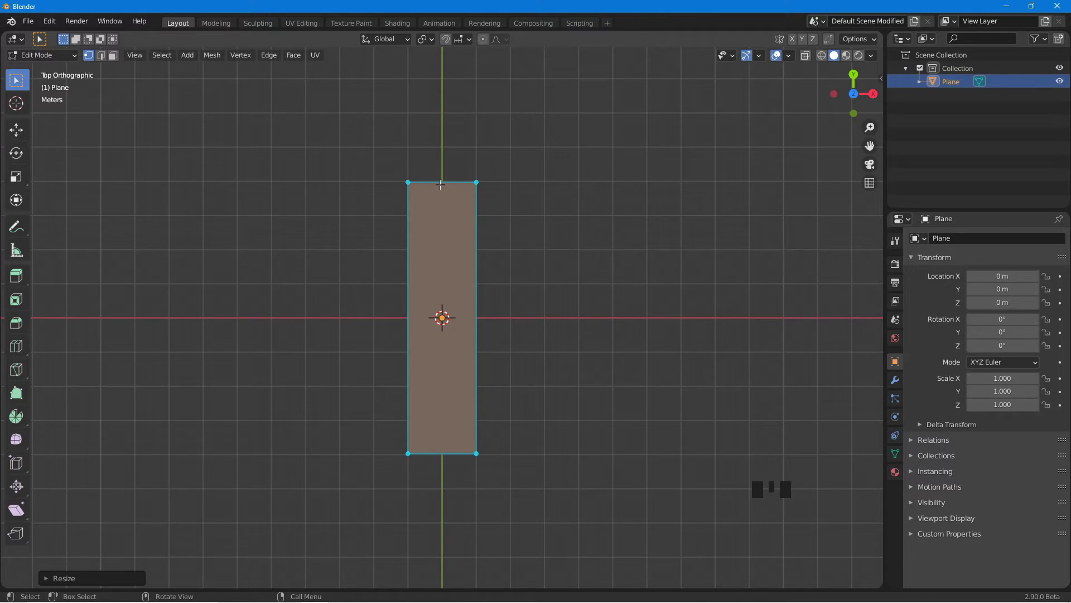
Step: Add two evenly spaced loop cuts of 6 each, one lengthwise and one crosswise
key("ctrl+r")
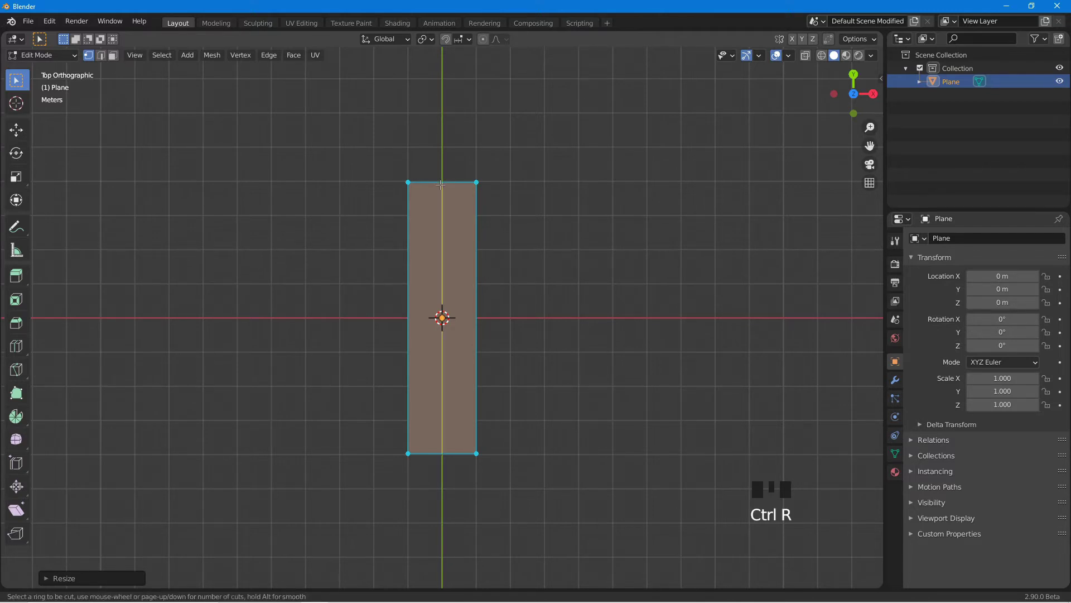
key("6")
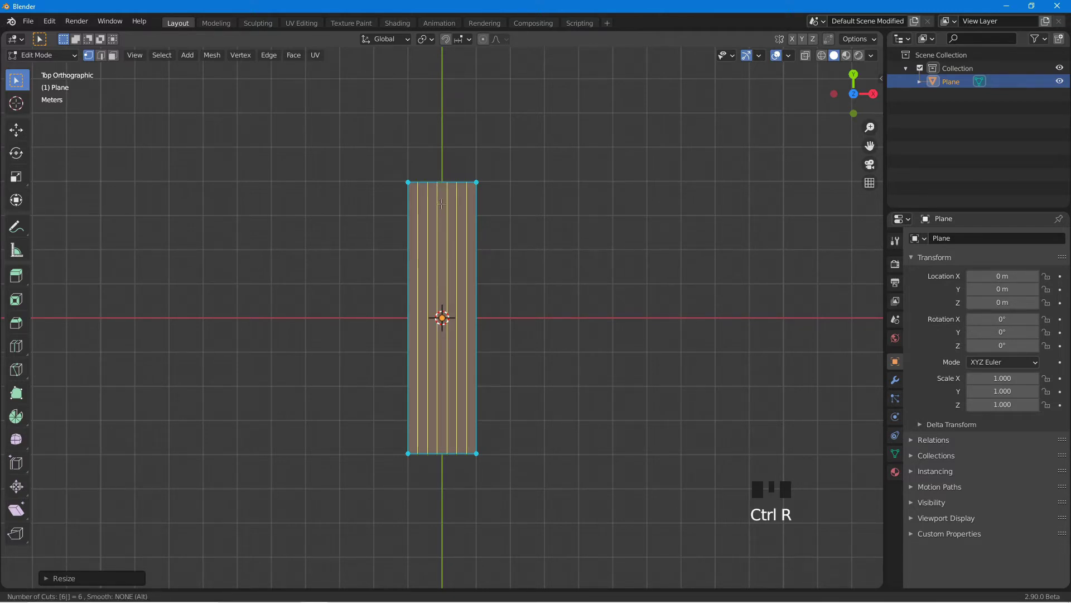
left_click(441, 203)
right_click(441, 204)
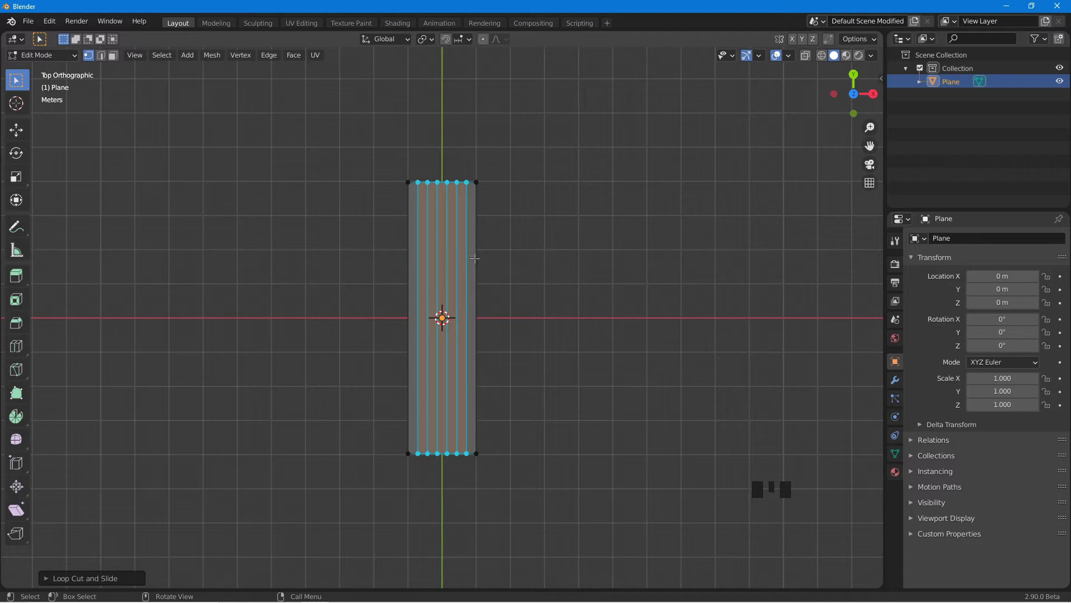
key("ctrl+r")
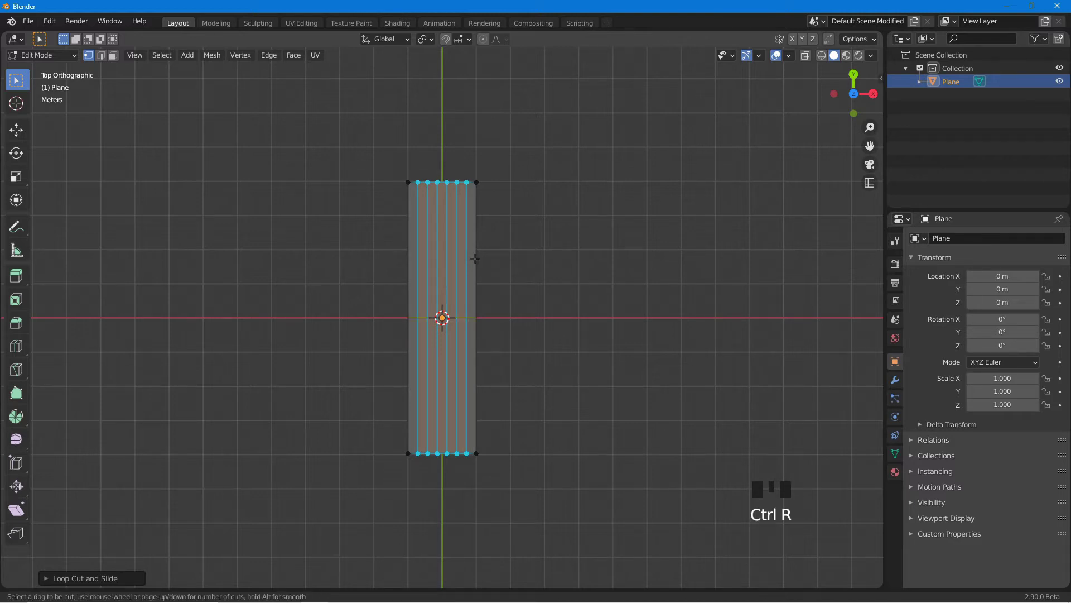
key("6")
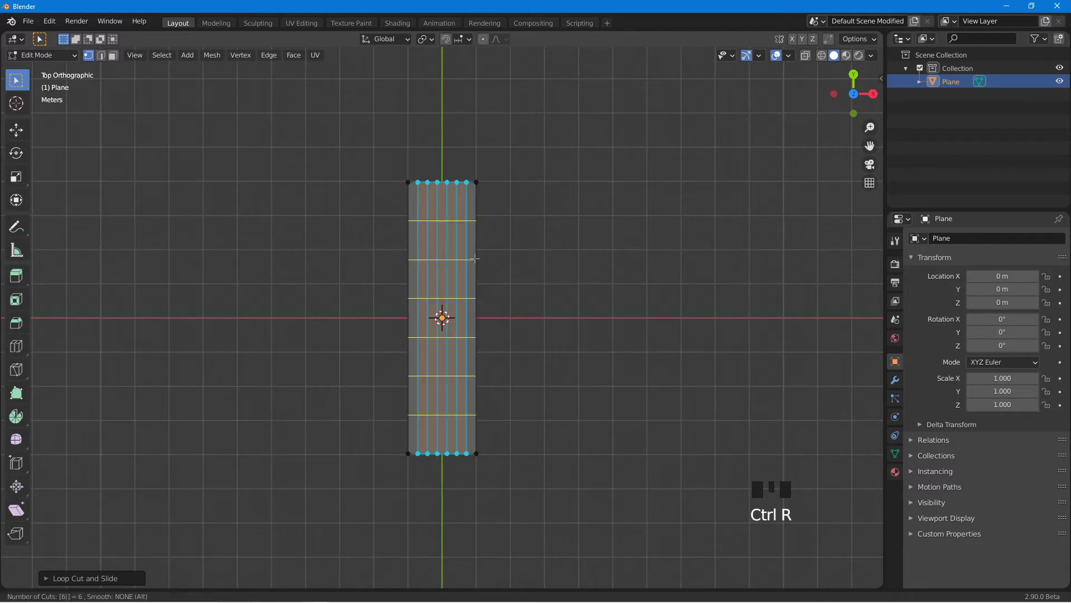
left_click(475, 259)
right_click(476, 273)
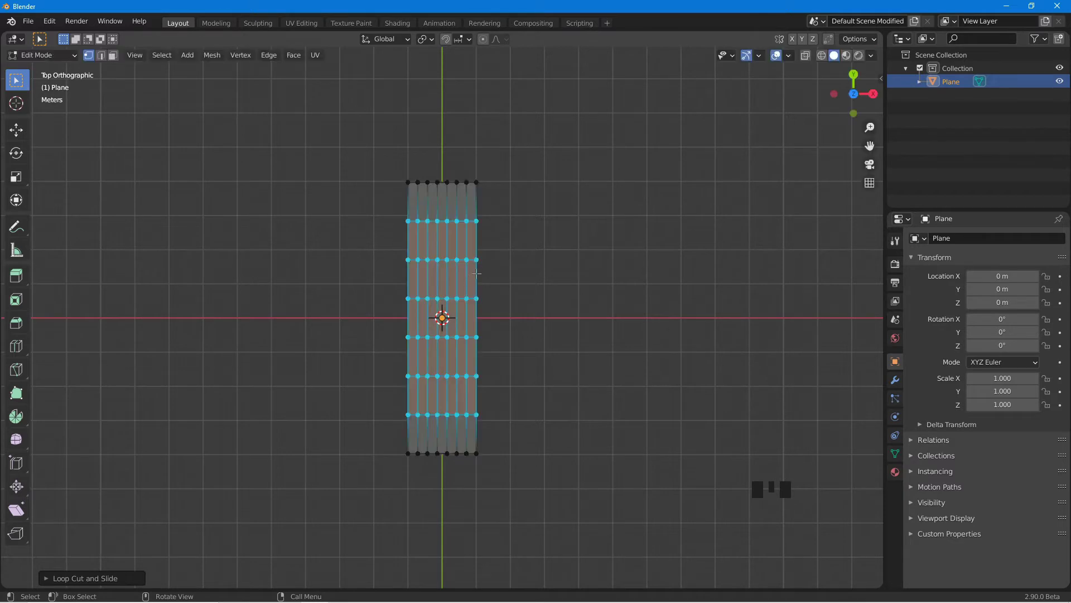
Step: Duplicate the whole gridded strip twice to the right, then pan so all three fit in view
scroll(487, 262, "up", 1)
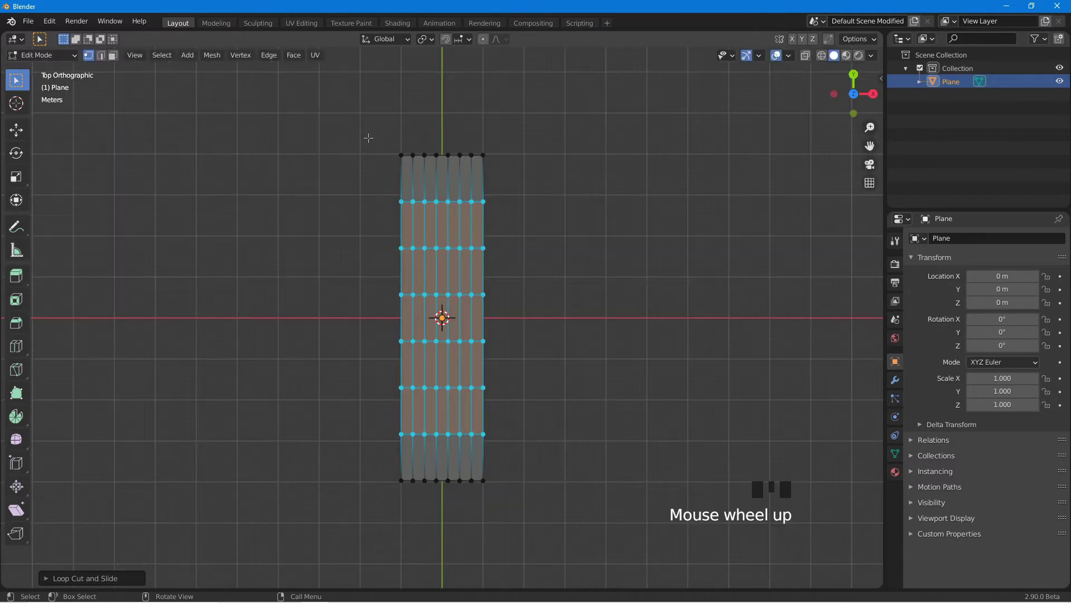
left_click_drag(368, 137, 546, 498)
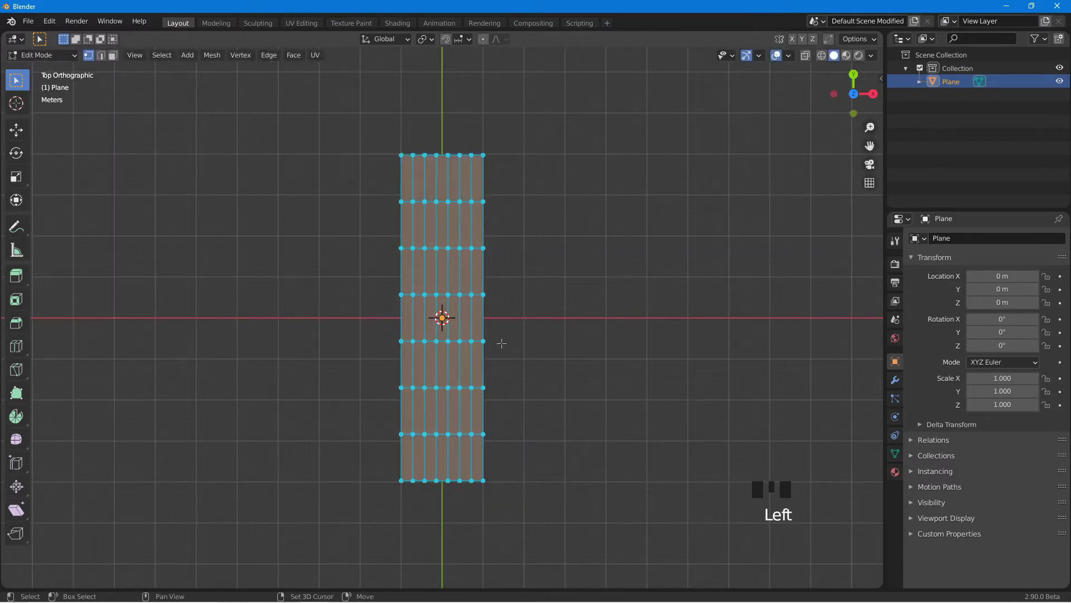
key("shift+d")
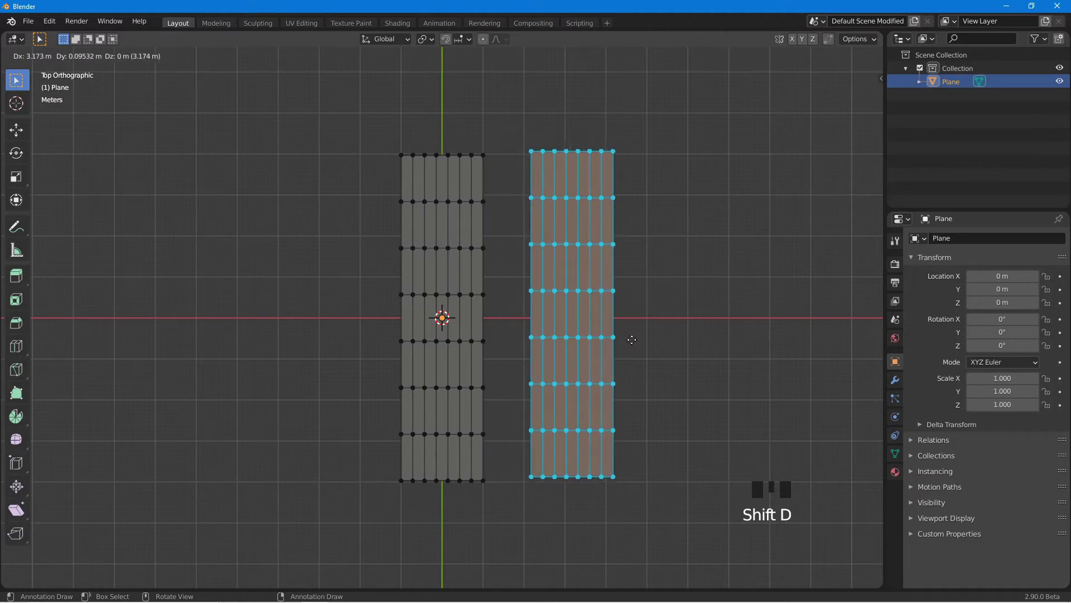
left_click(634, 342)
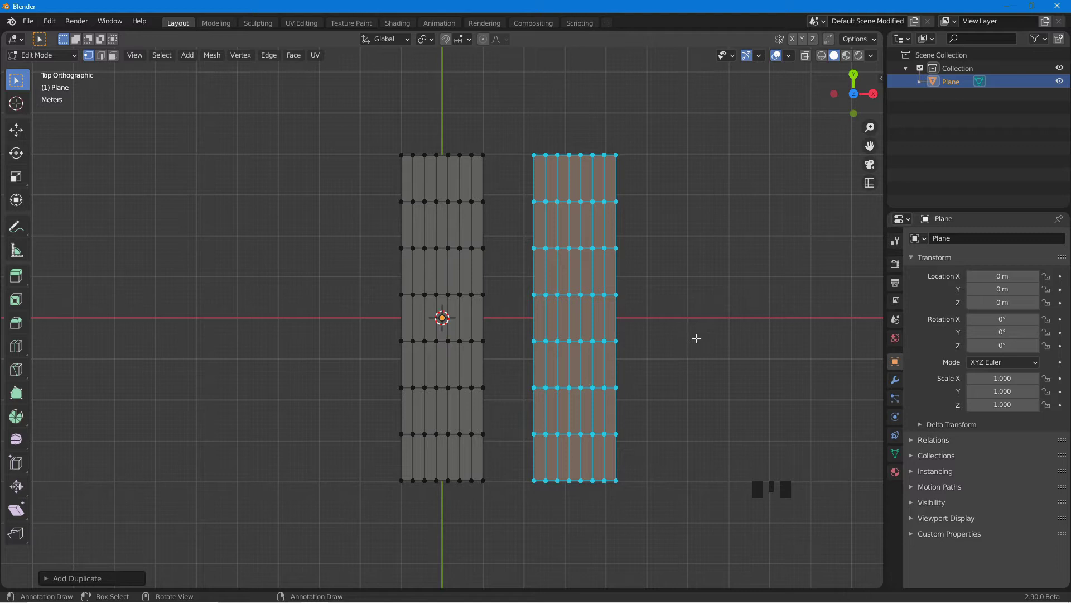
key("shift+r")
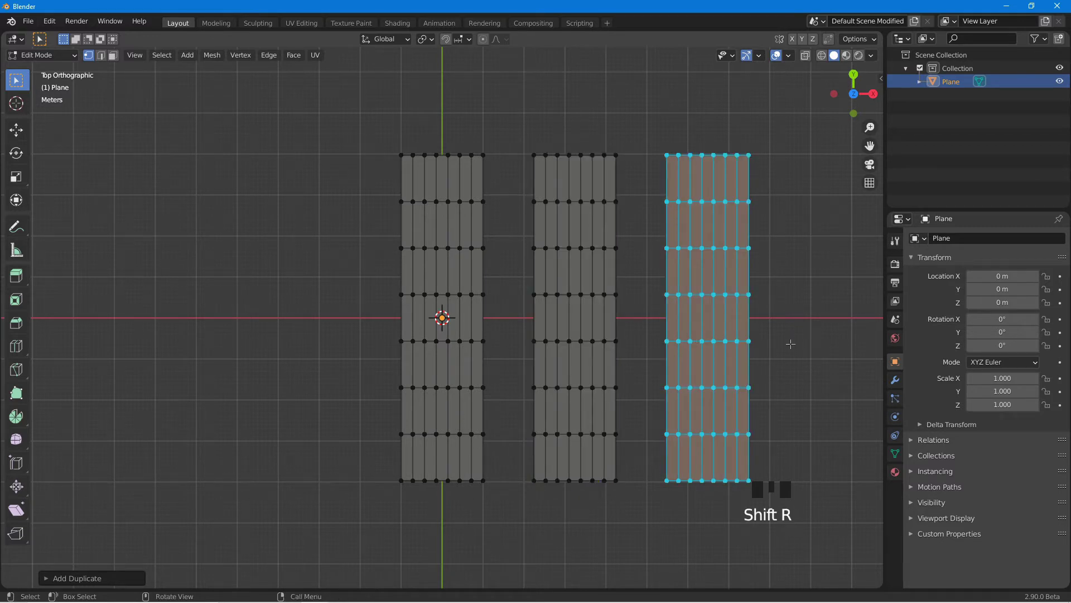
middle_click_drag(791, 343, 605, 335, "shift")
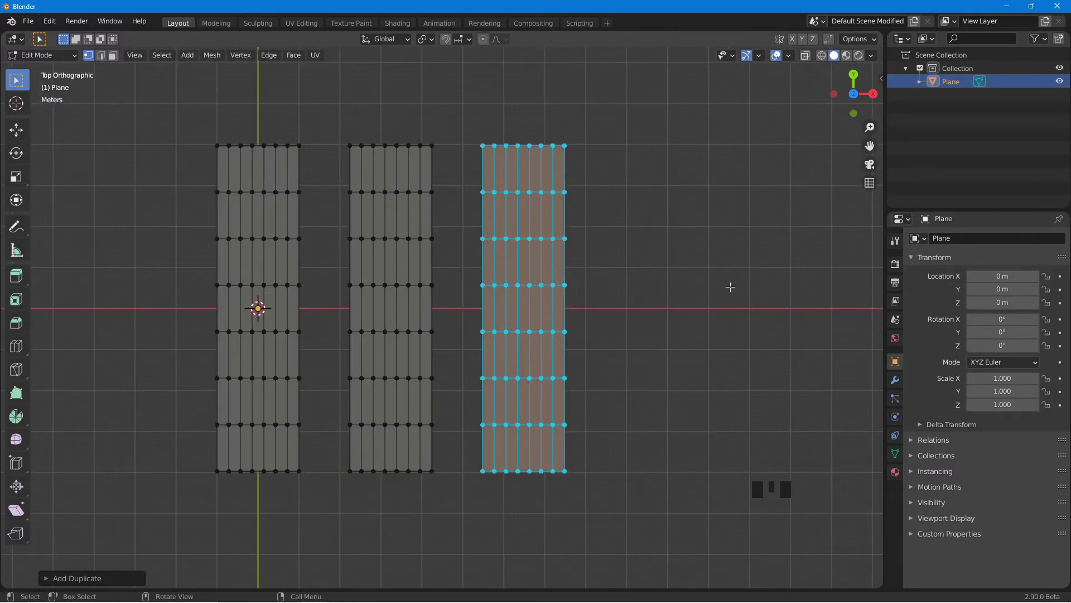
Step: Enable Auto Merge in the viewport header's Options dropdown
left_click(858, 40)
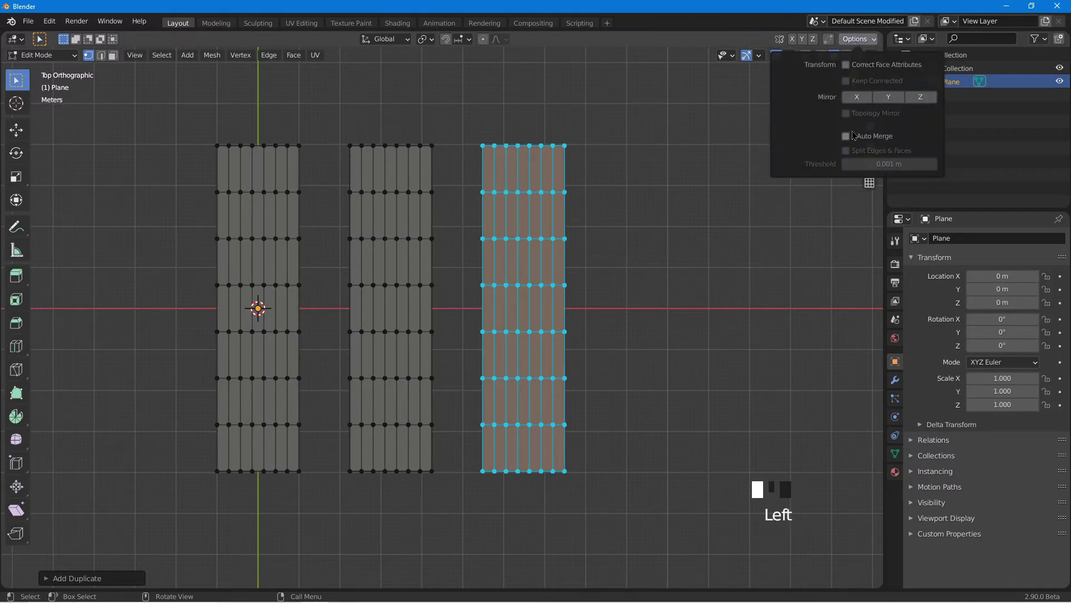
left_click(846, 136)
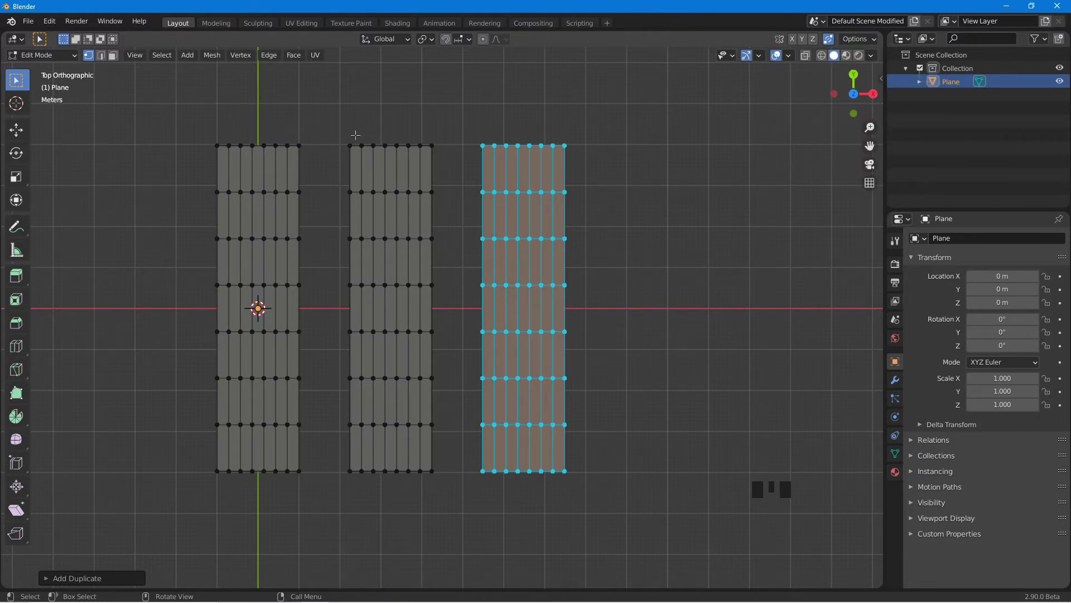
Step: Edge-slide the middle grid's second-from-right vertex column onto its right border
left_click_drag(412, 138, 423, 386)
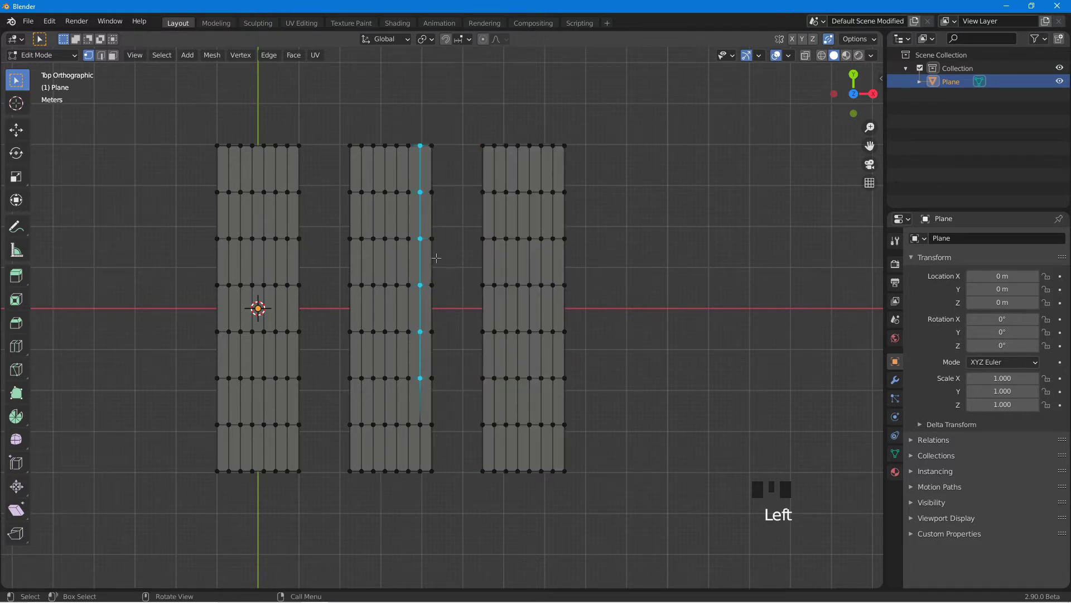
key("g")
key("g")
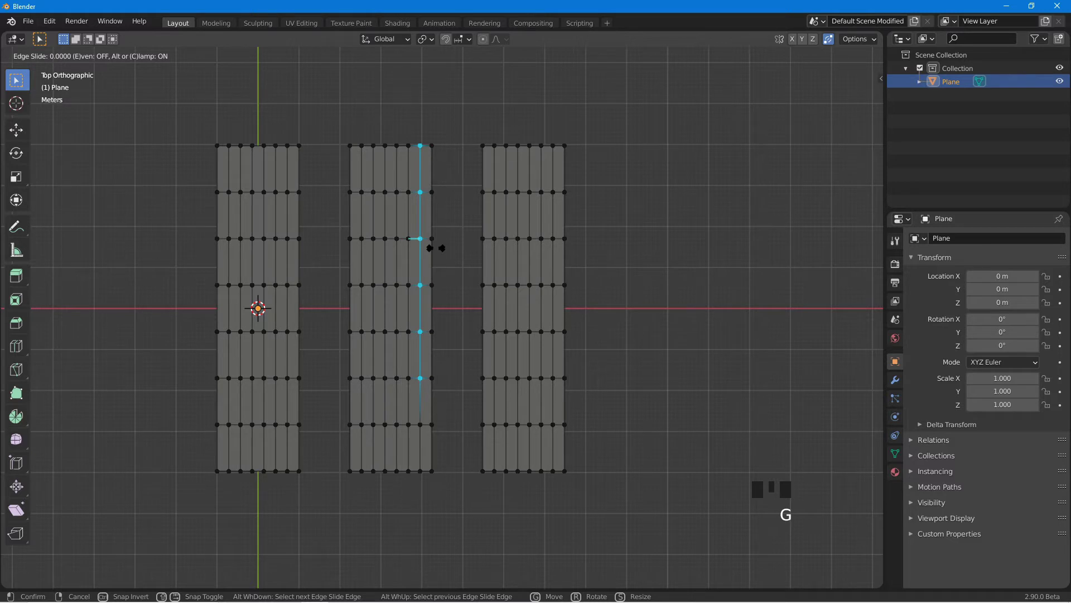
left_click(569, 252)
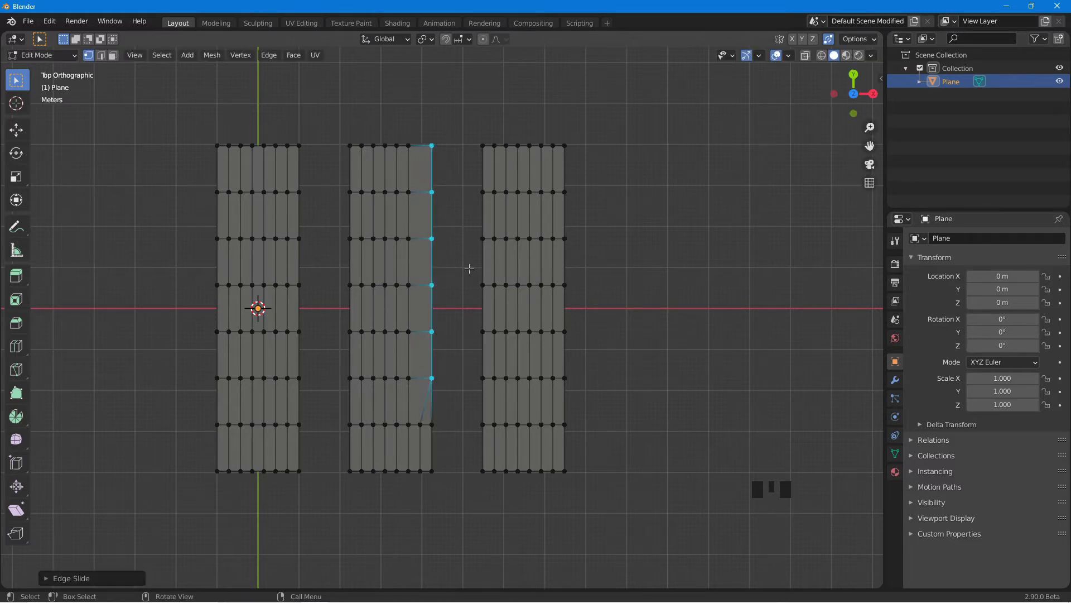
middle_click_drag(447, 256, 505, 269, "shift")
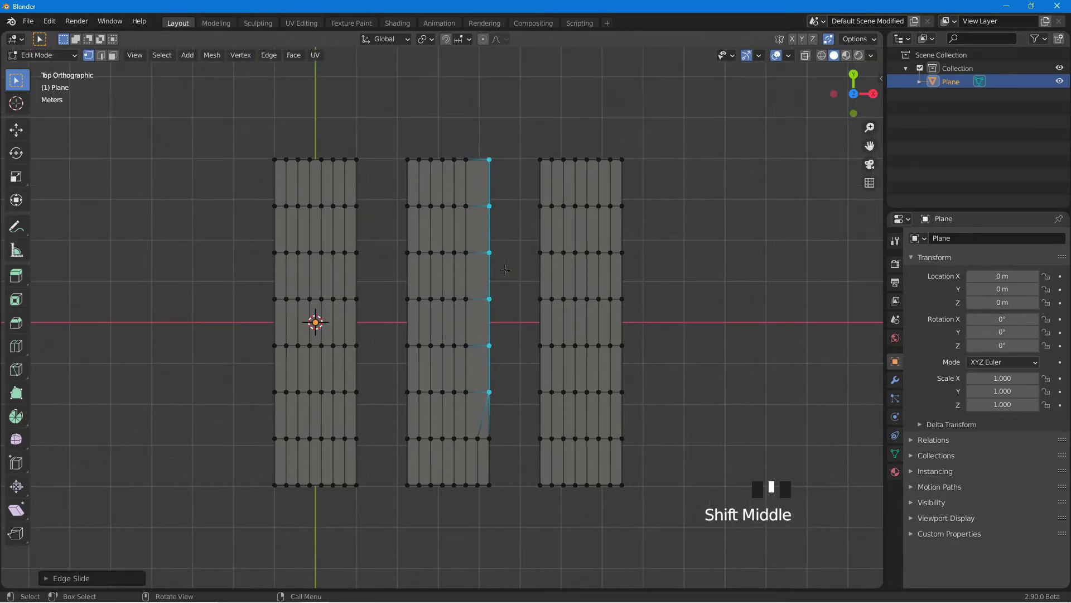
scroll(504, 268, "up", 1)
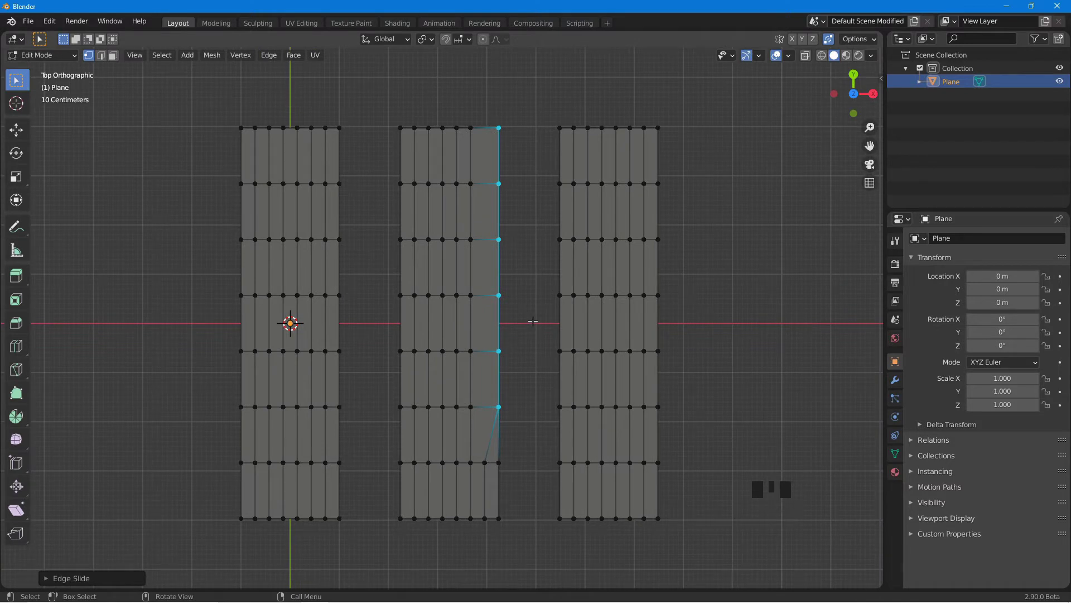
key("g")
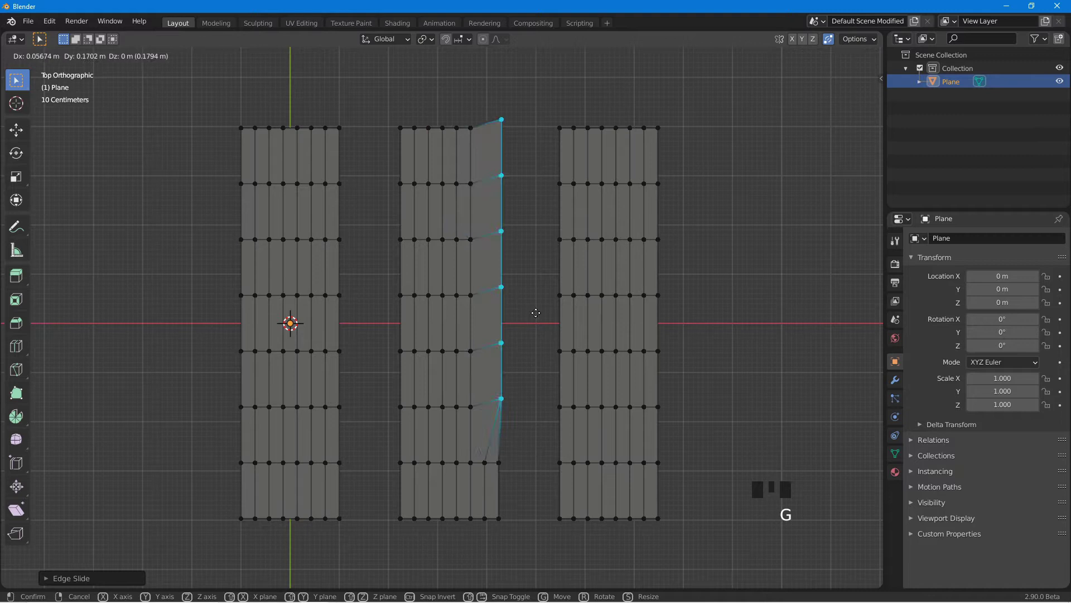
right_click(547, 323)
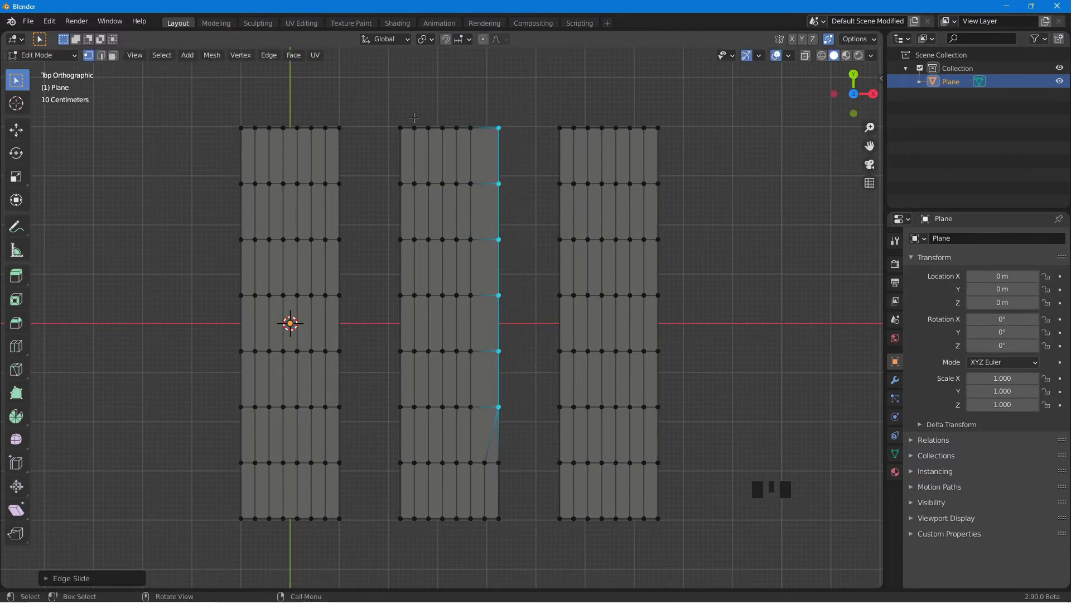
Step: Edge-slide the middle grid's leftmost inner vertex column onto its left border, then deselect
left_click_drag(409, 132, 426, 415)
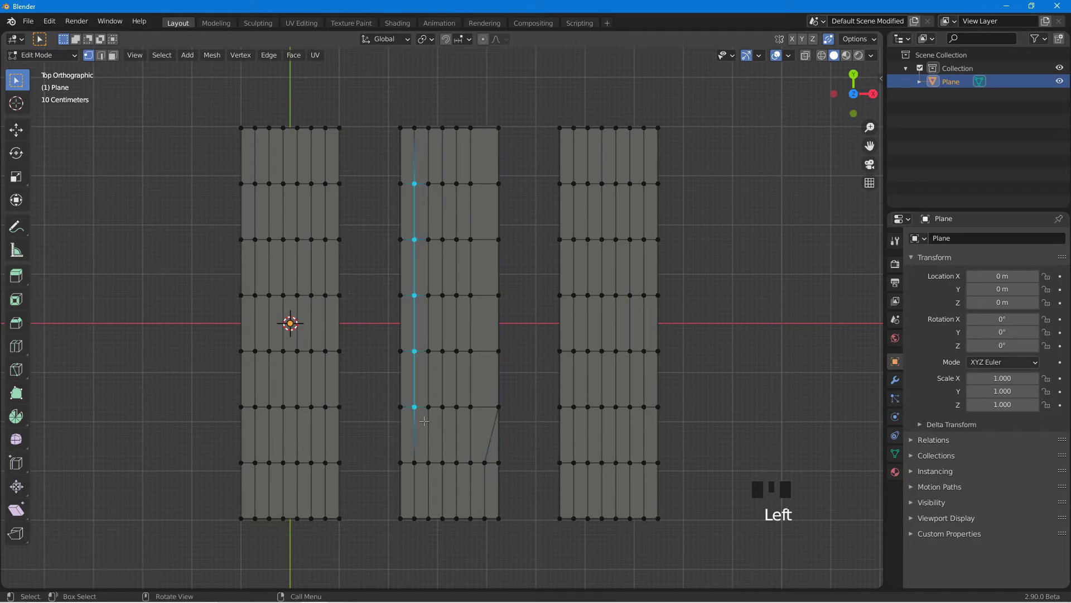
left_click(414, 128, "shift")
key("g")
key("g")
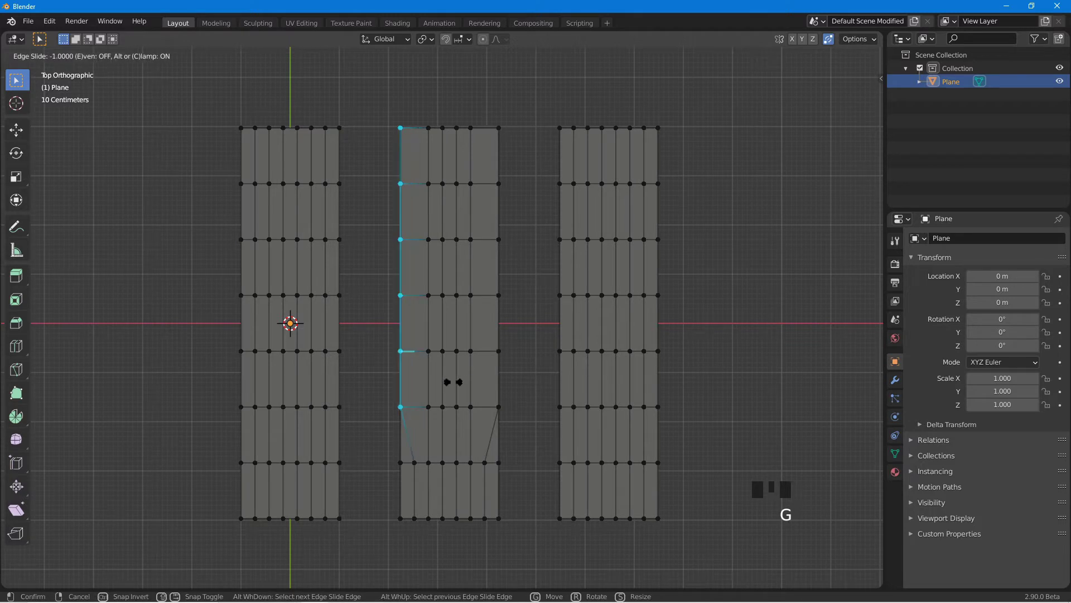
left_click(453, 382)
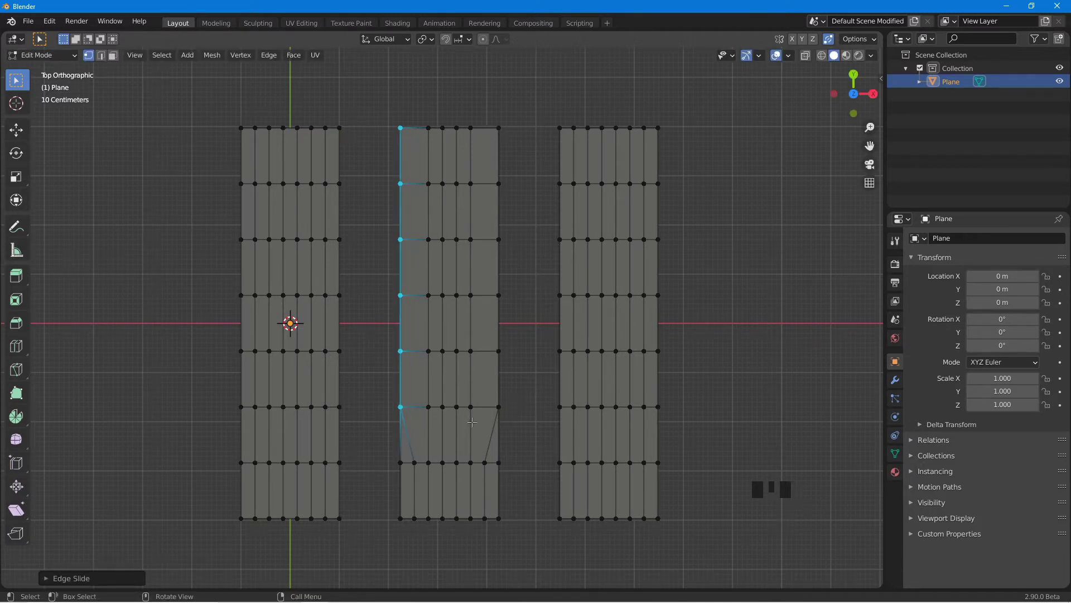
left_click(526, 331)
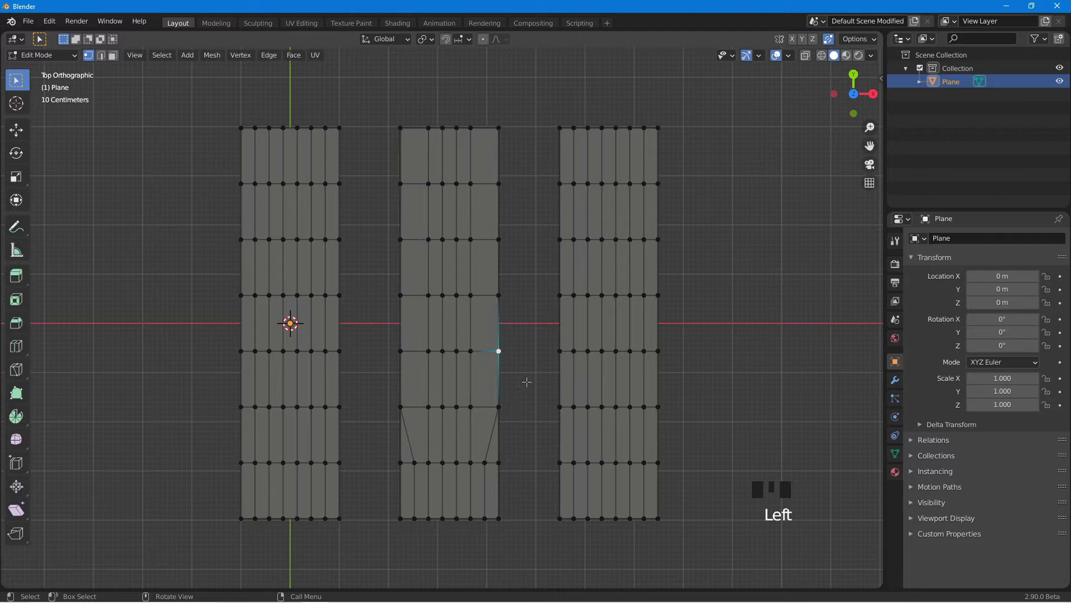
left_click(494, 410)
left_click_drag(394, 433, 507, 443)
Step: Add a crosswise loop cut through the middle grid's tapered bottom row
key("ctrl+r")
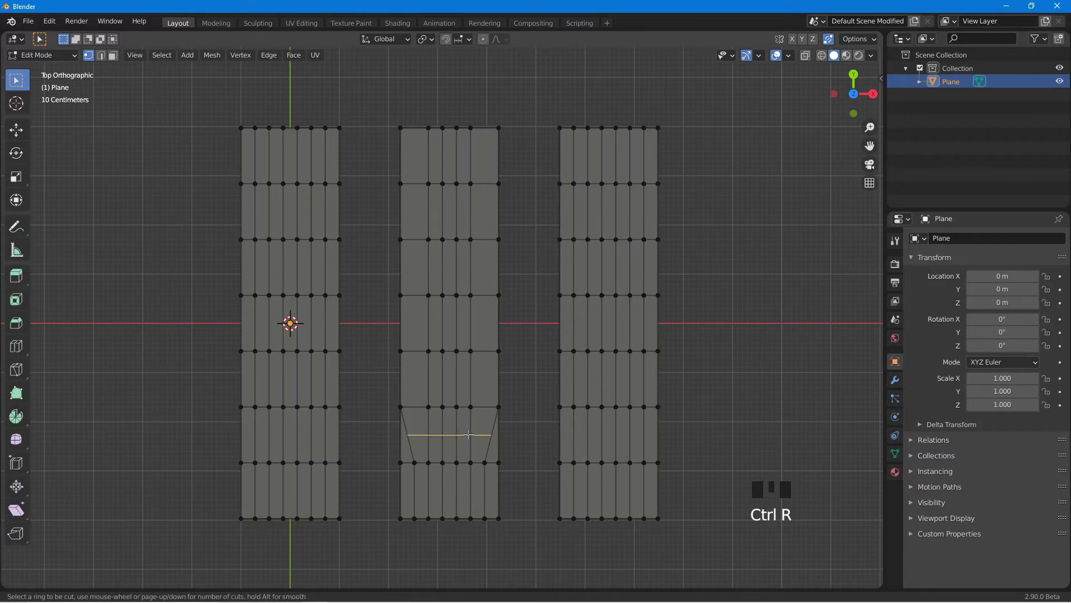
left_click(468, 434)
left_click(480, 434)
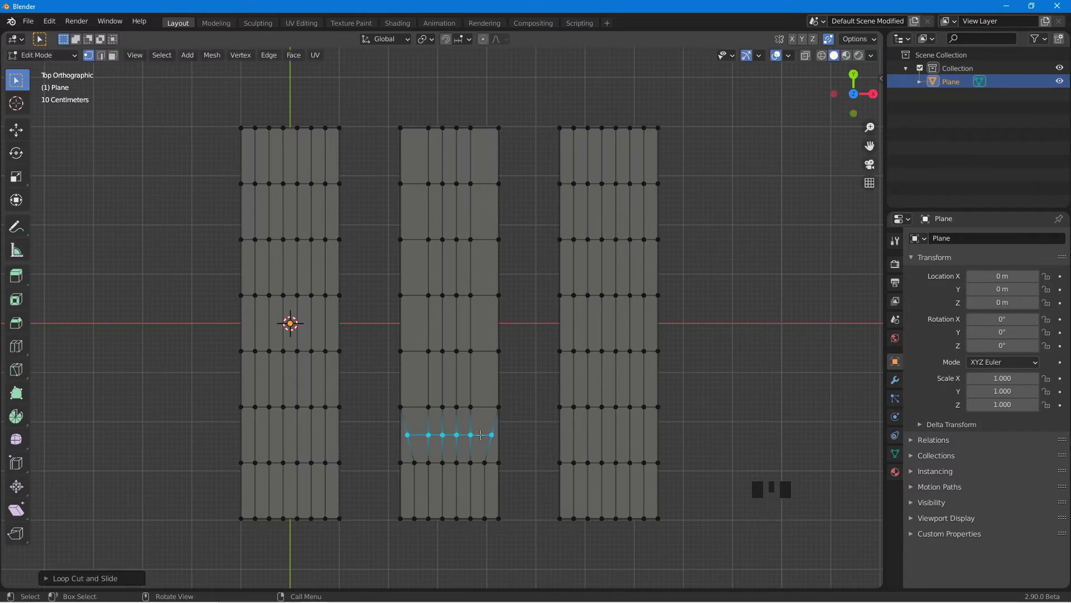
Step: Vertex-slide the new loop's right and left end vertices inward along the diagonal edges
left_click_drag(494, 441, 495, 444)
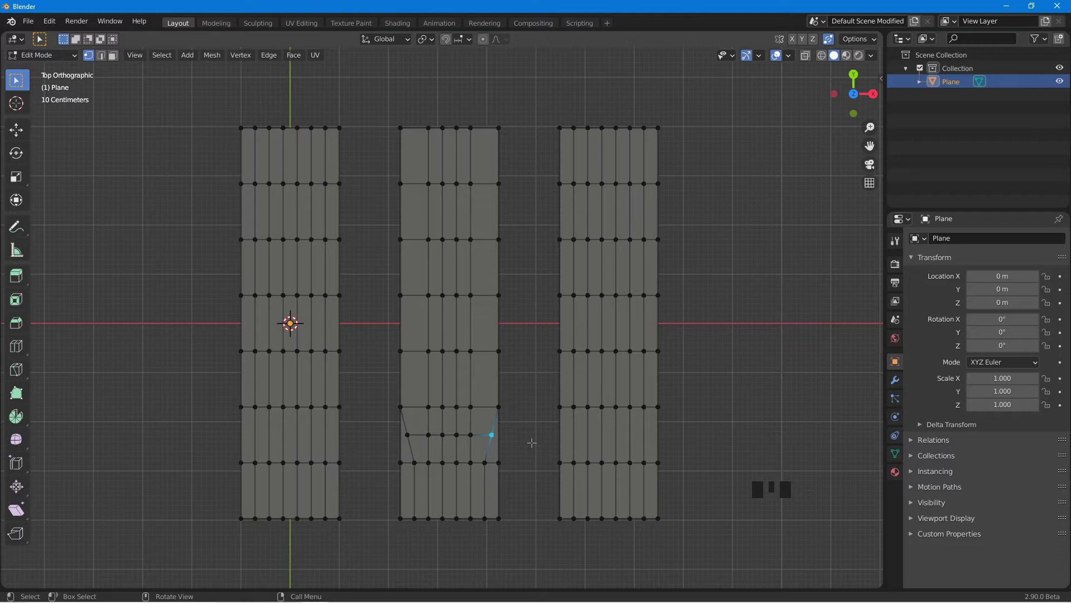
key("g")
key("g")
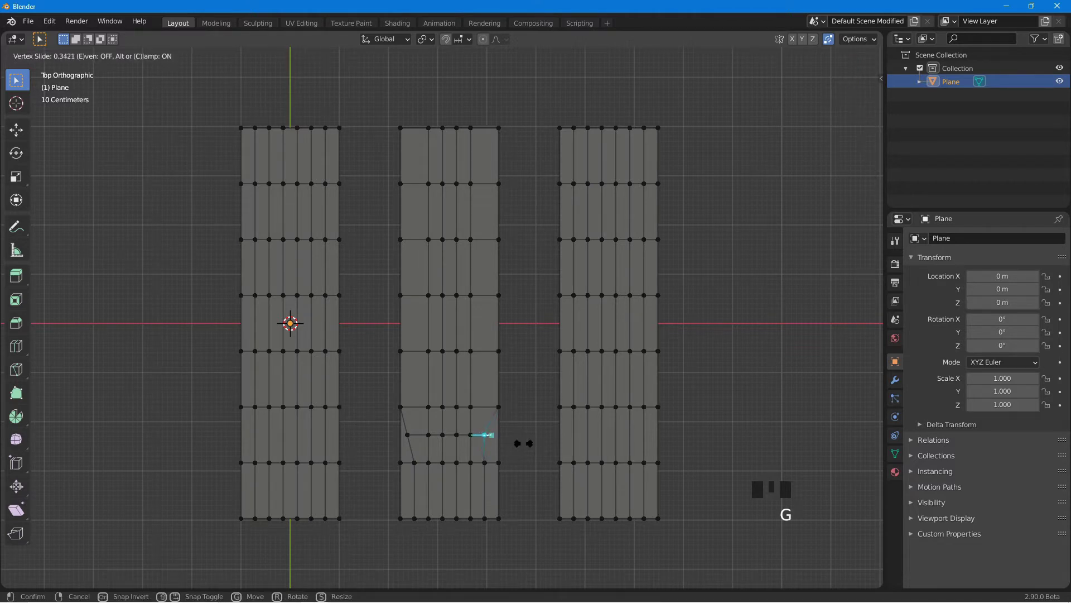
left_click(483, 434)
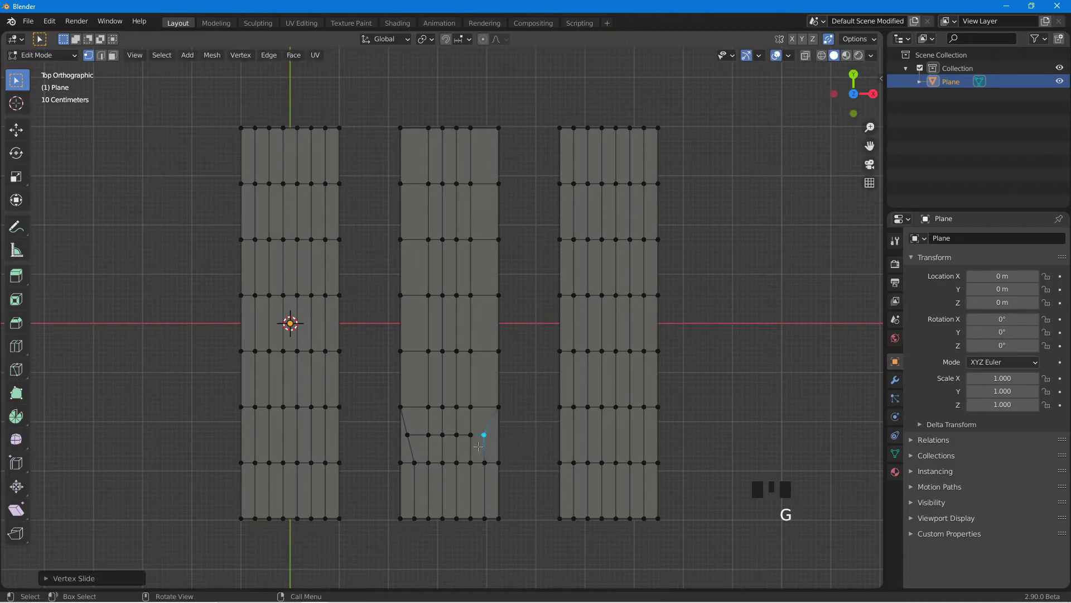
left_click(407, 435)
key("g")
key("g")
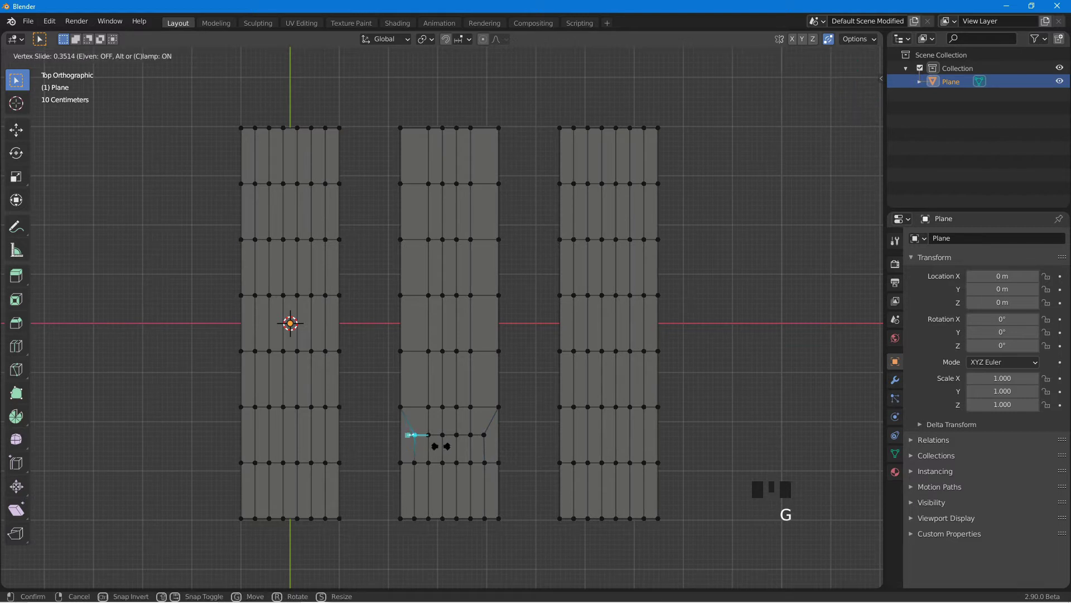
left_click(440, 444)
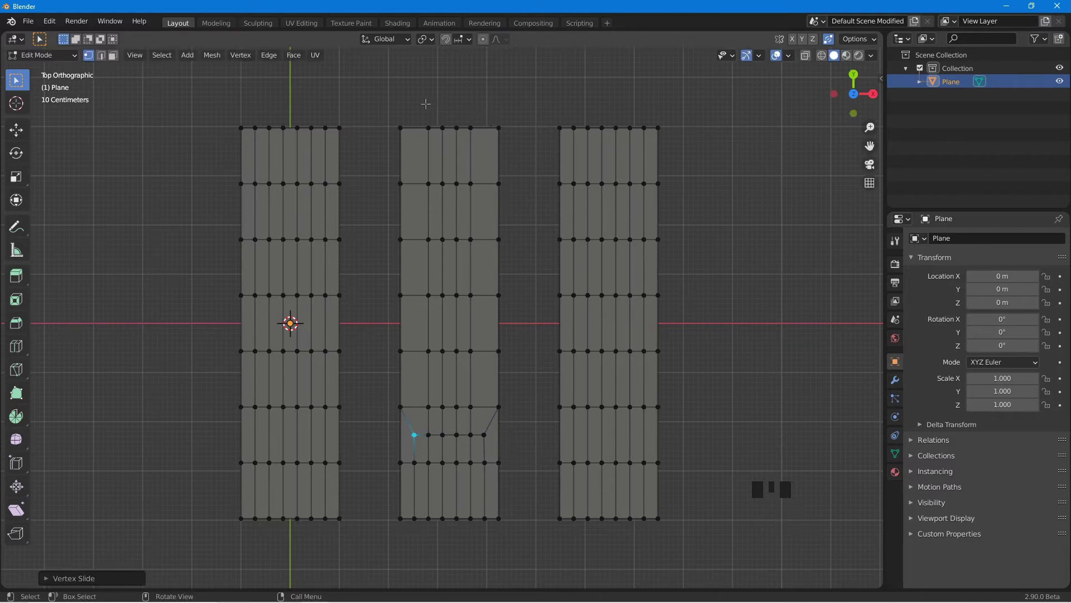
Step: Slide the upper parts of the middle grid's outer inner columns onto the right and left borders
left_click_drag(422, 108, 480, 390)
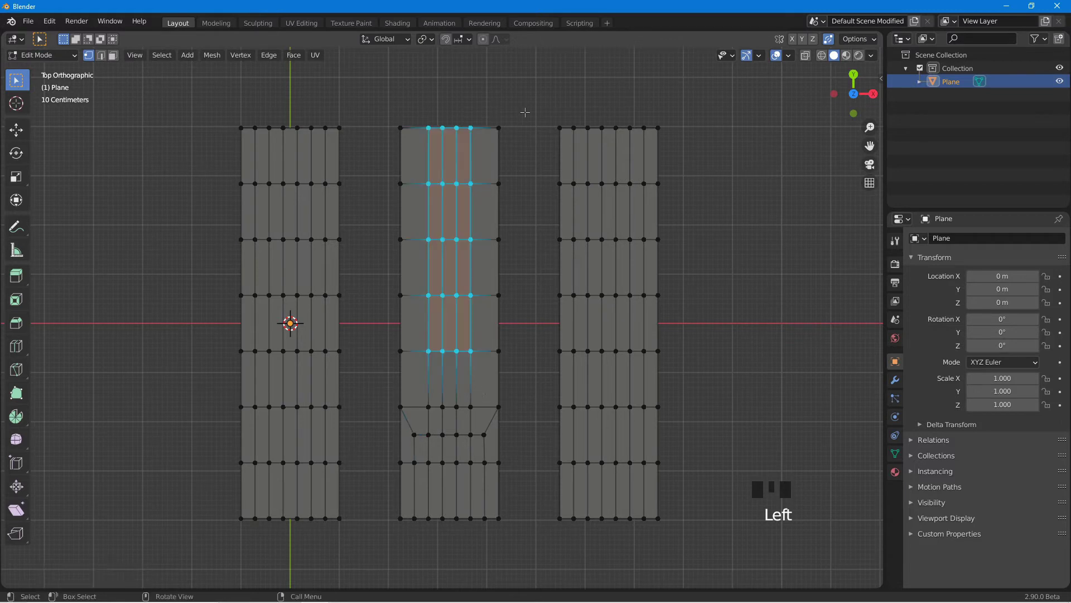
left_click(470, 128)
left_click_drag(466, 119, 478, 331)
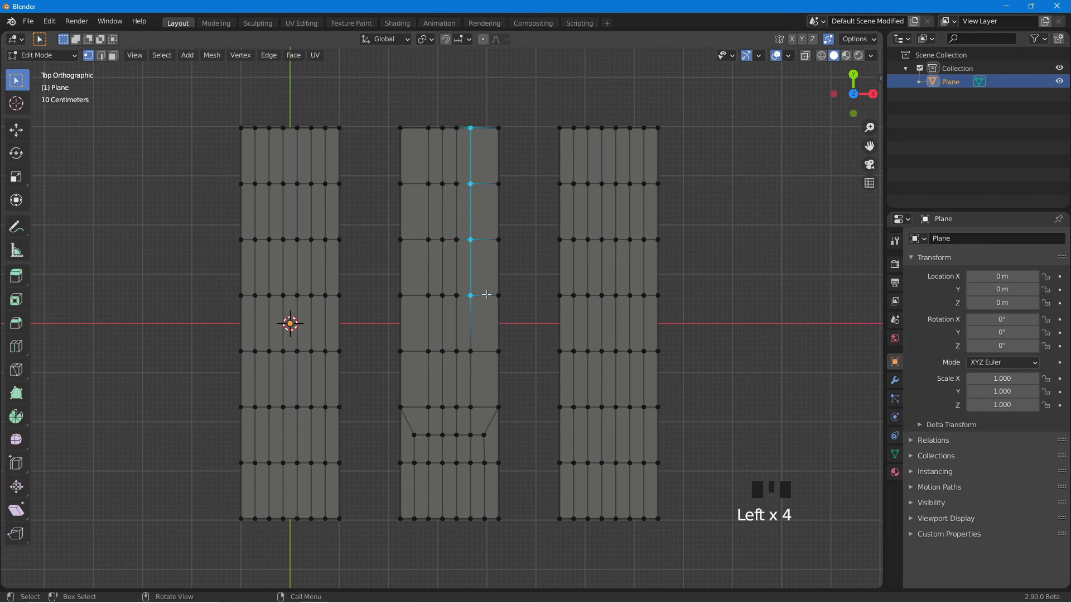
key("g")
key("g")
left_click(544, 300)
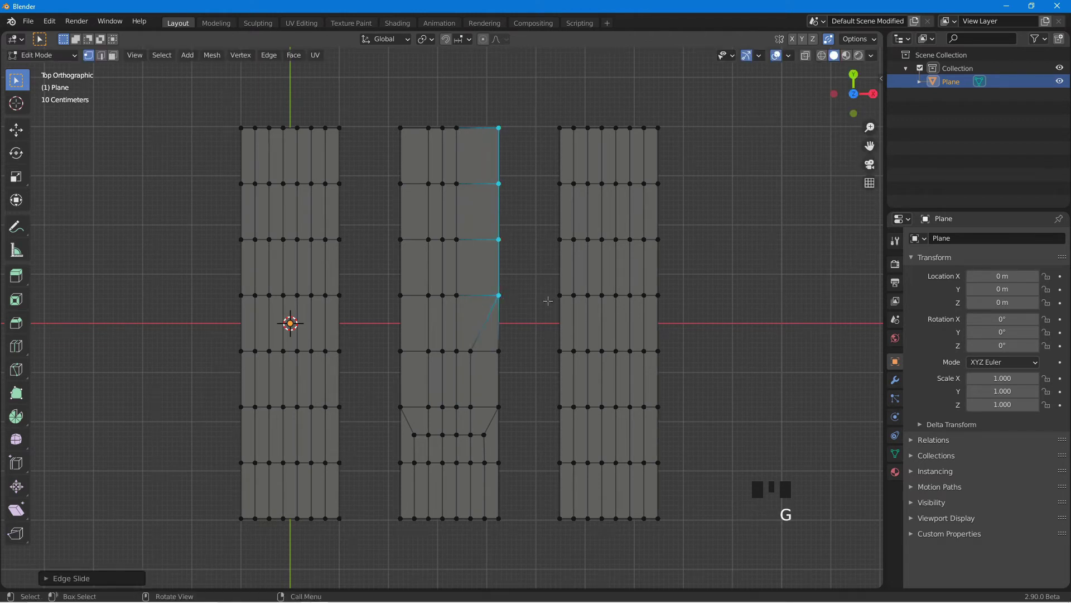
left_click_drag(408, 111, 433, 321)
key("g")
key("g")
left_click(471, 326)
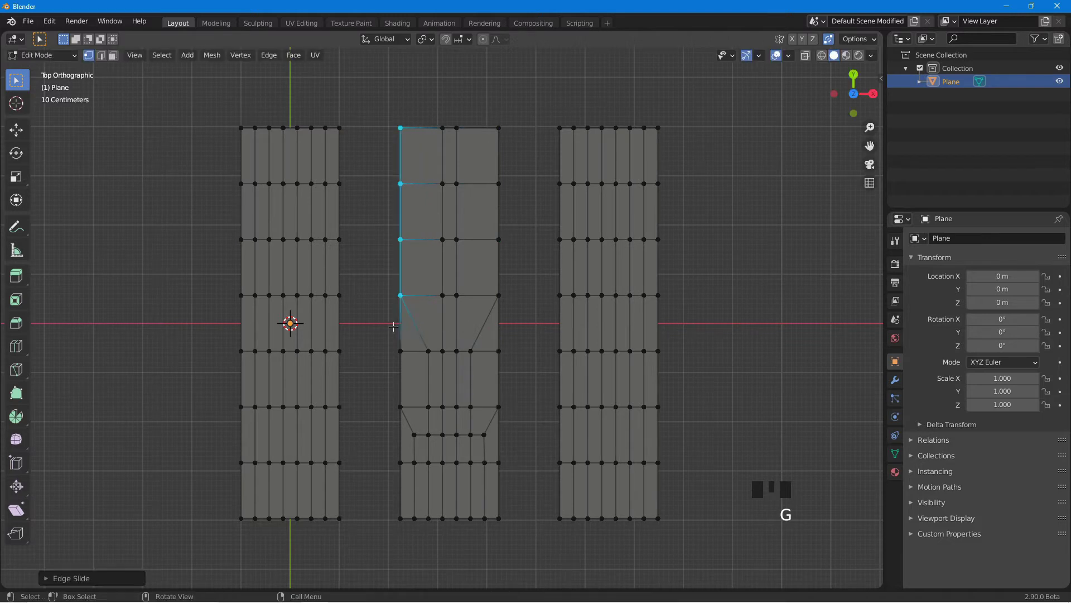
Step: Add a crosswise loop cut at the centre row and slide both its end vertices inward
key("ctrl+r")
left_click(475, 328)
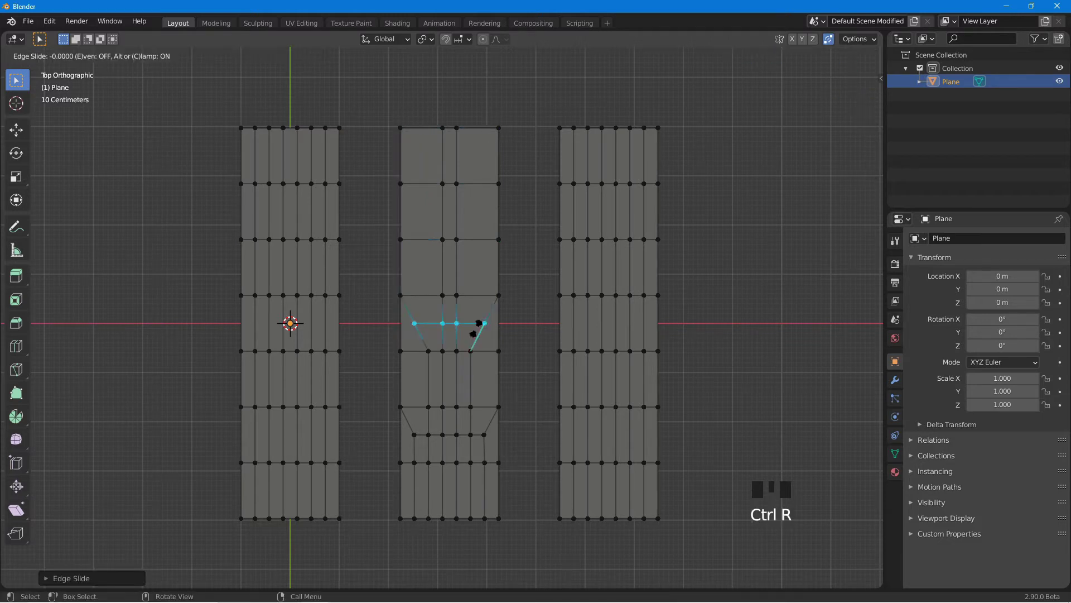
right_click(474, 327)
left_click(483, 323)
key("g")
key("g")
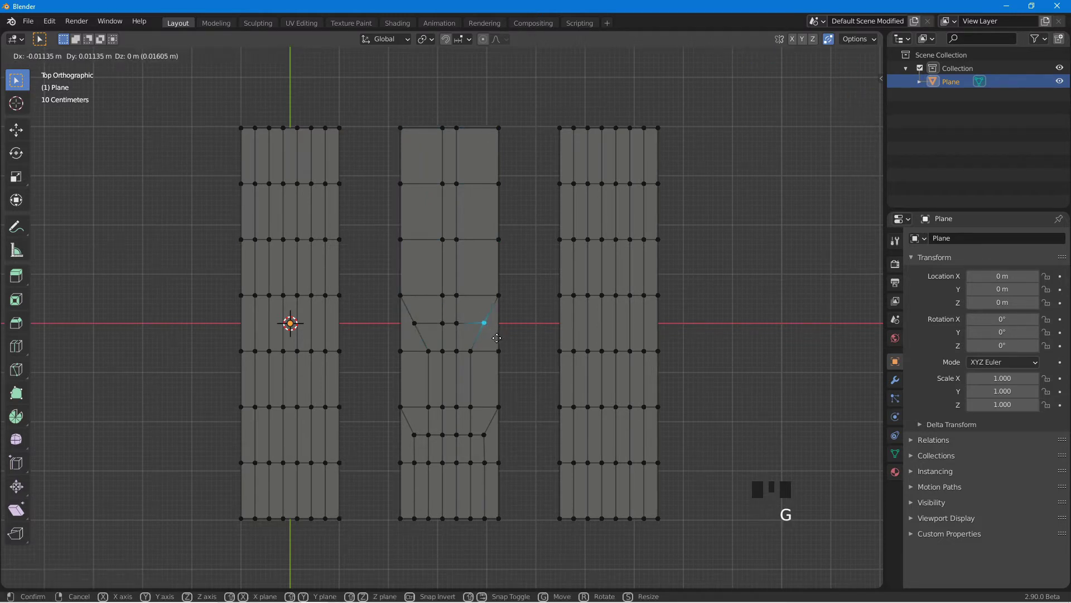
left_click(488, 335)
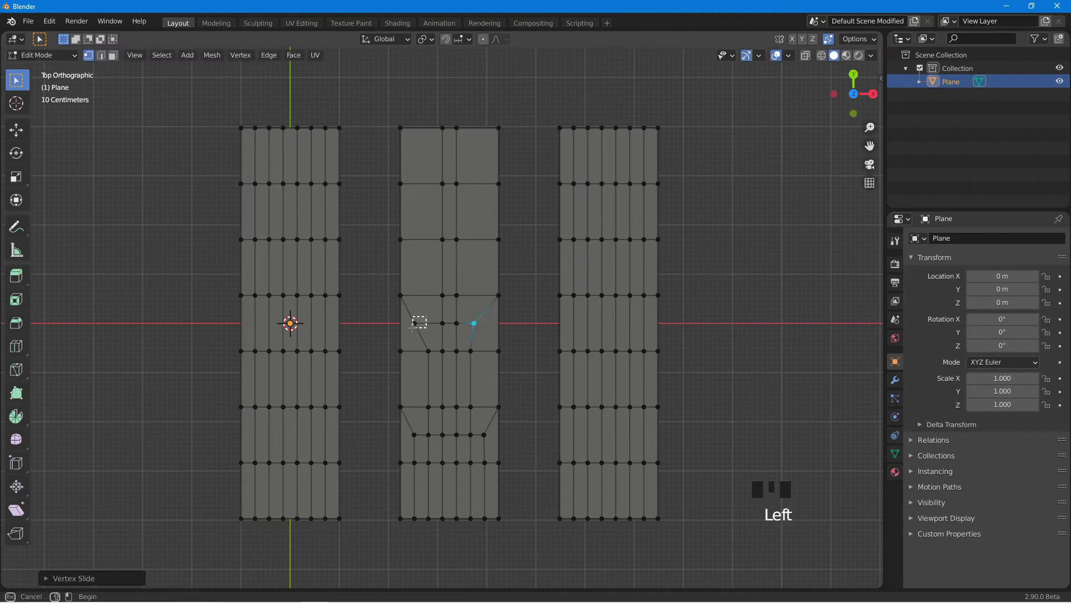
left_click(411, 330)
key("g")
key("g")
left_click(420, 333)
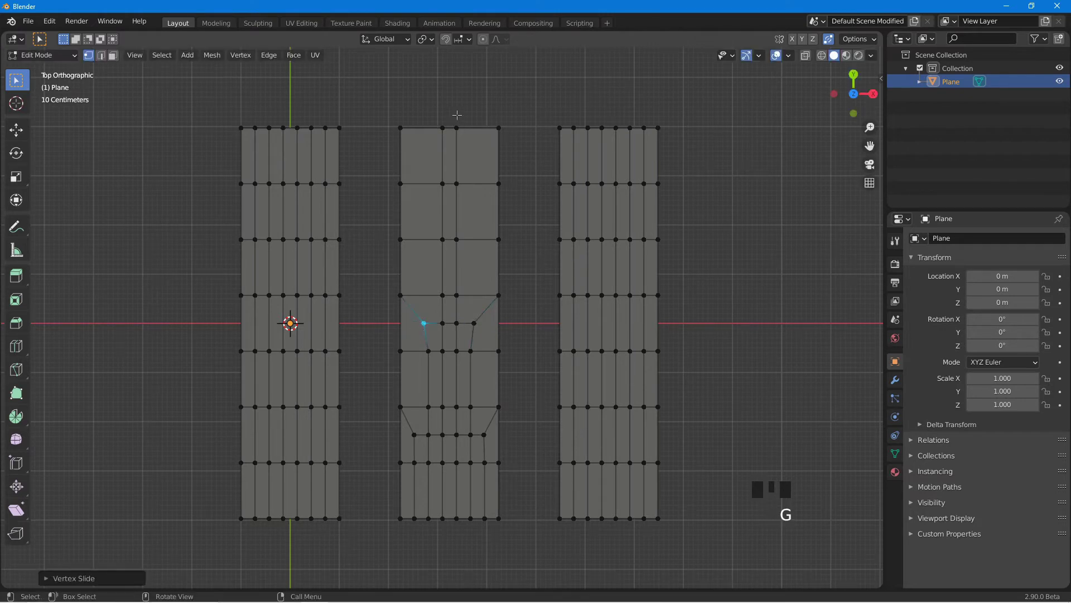
left_click_drag(445, 137, 464, 226)
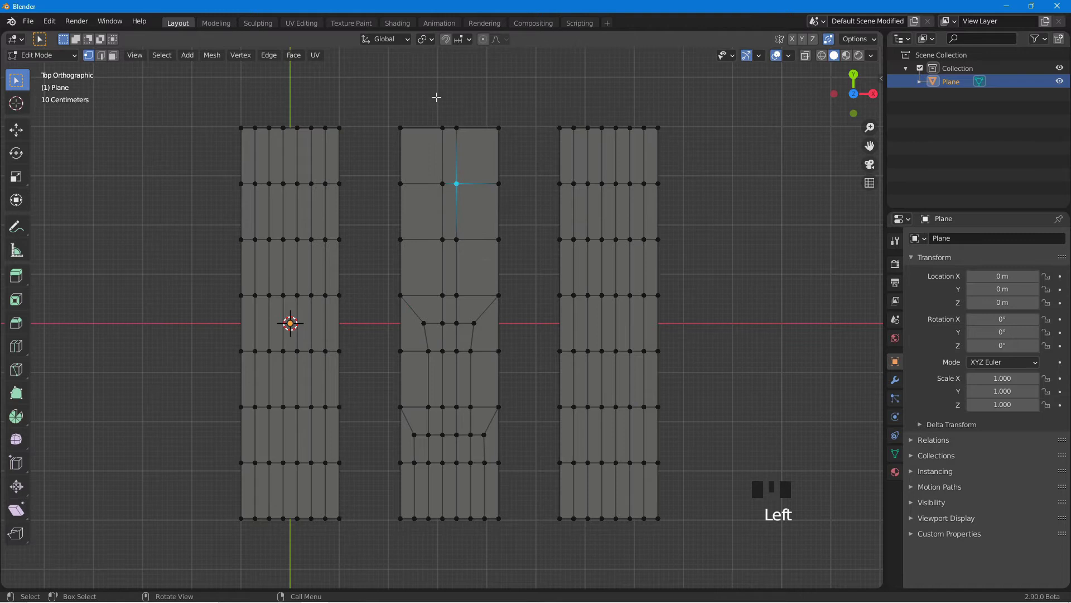
Step: Slide the middle grid's remaining upper inner lines onto the right and left borders
left_click_drag(445, 118, 477, 212)
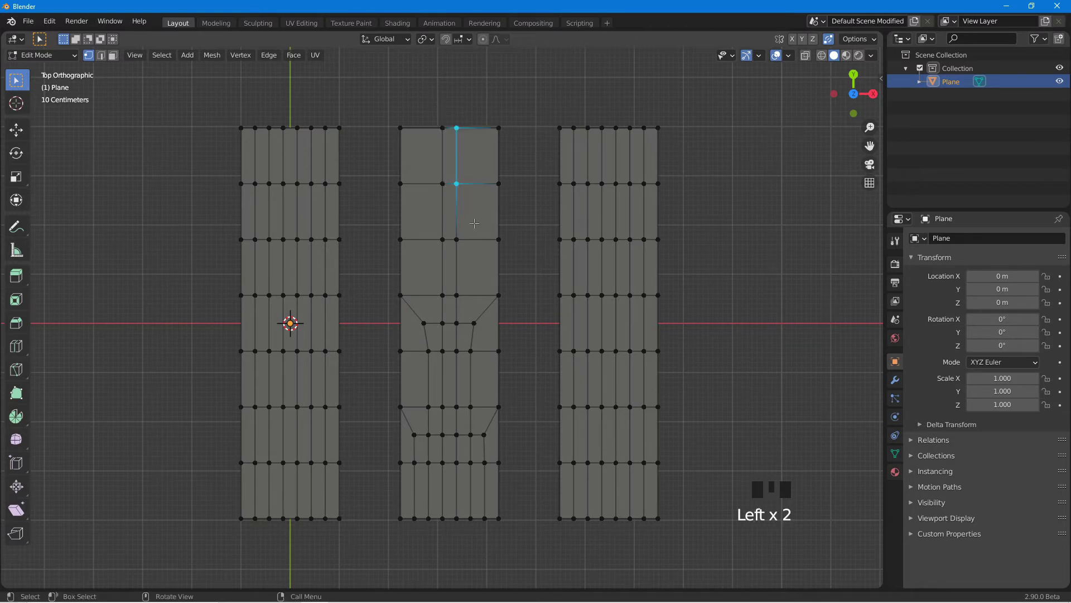
key("g")
left_click(555, 224)
left_click_drag(421, 115, 459, 198)
key("g")
key("g")
left_click(376, 211)
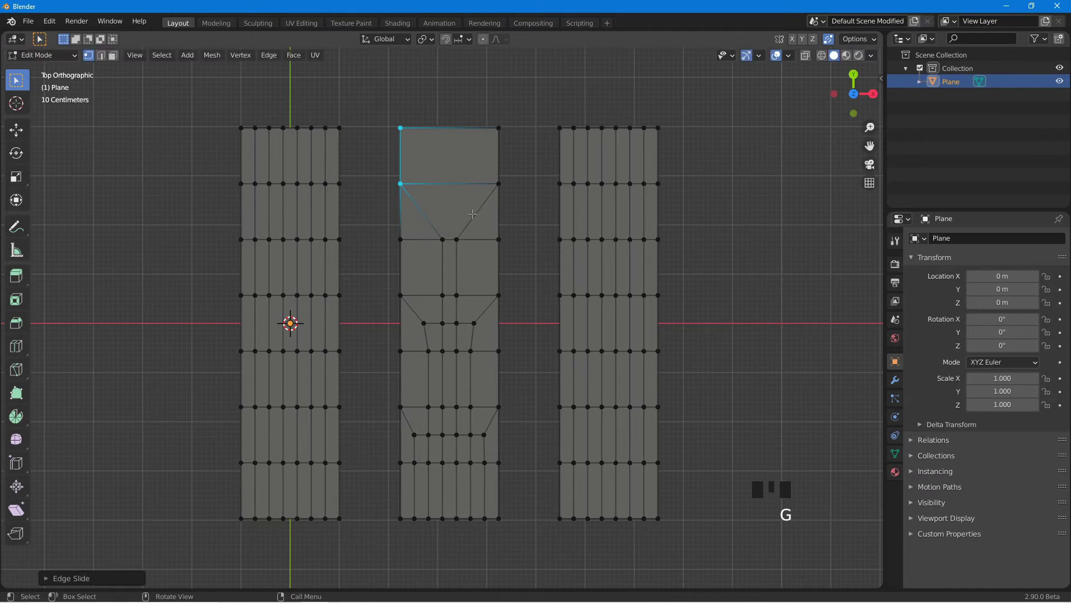
Step: Add a crosswise loop cut near the top and slide both its end vertices inward
key("ctrl+r")
left_click(474, 211)
left_click(475, 211)
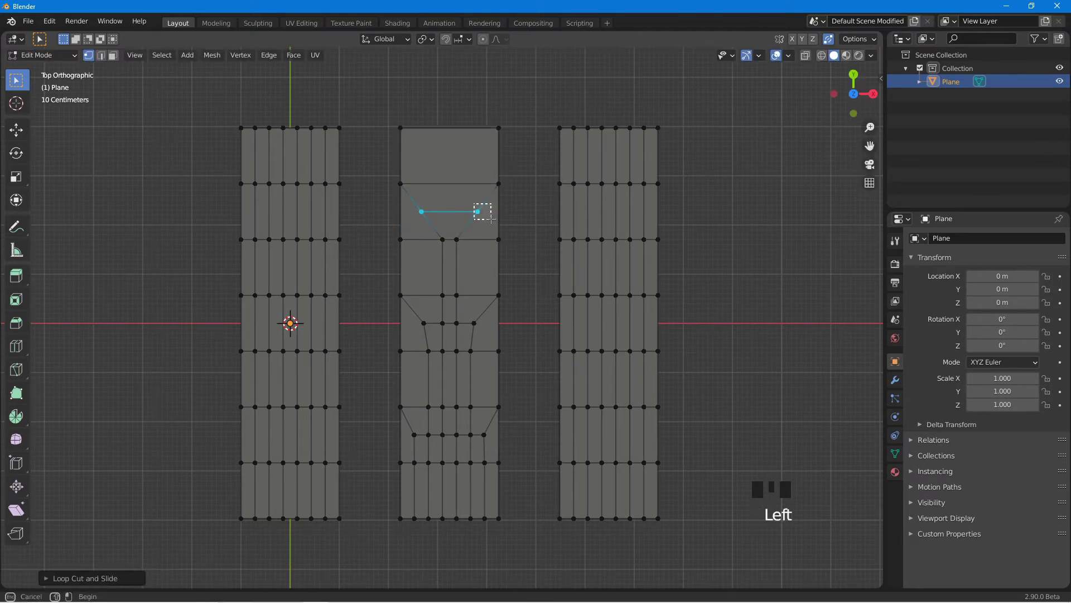
key("g")
key("g")
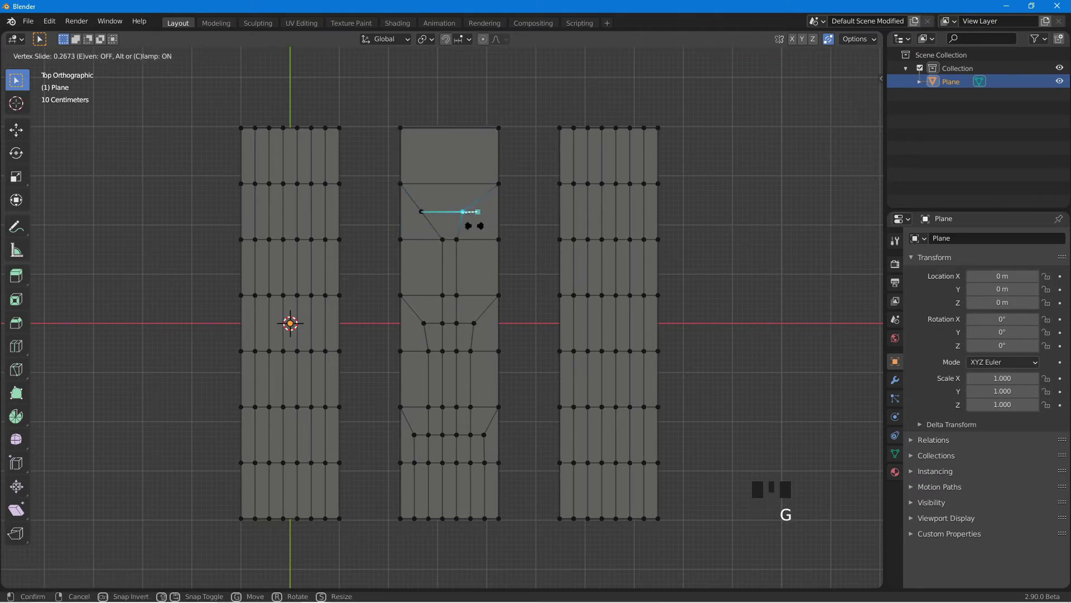
left_click(476, 225)
left_click_drag(440, 204, 415, 221)
key("g")
key("g")
left_click(456, 432)
left_click_drag(377, 472, 525, 540)
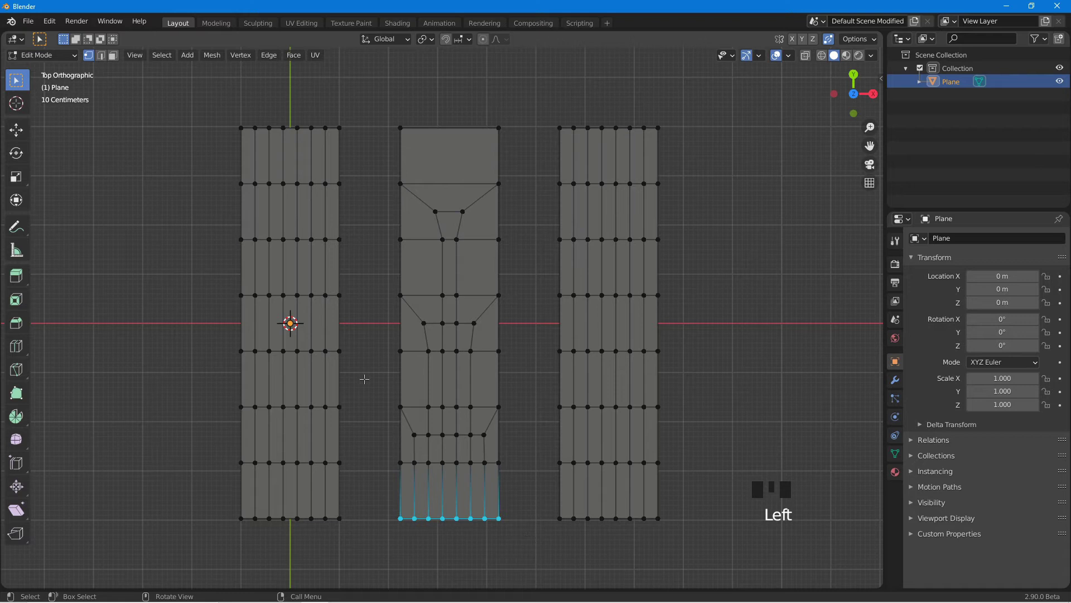
left_click_drag(367, 379, 523, 424)
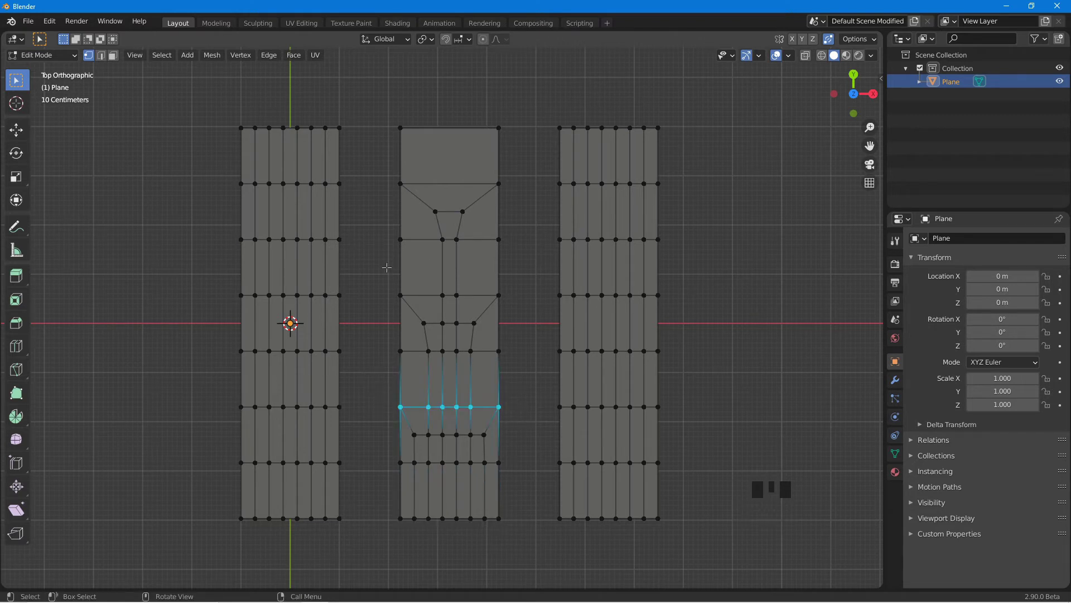
left_click_drag(384, 270, 523, 312)
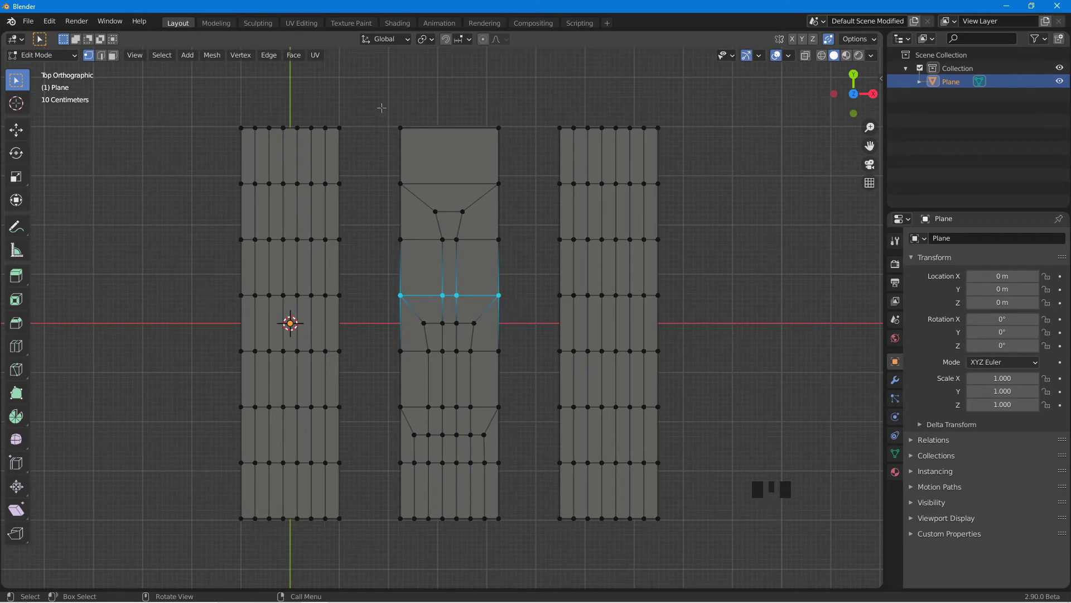
left_click_drag(380, 107, 516, 158)
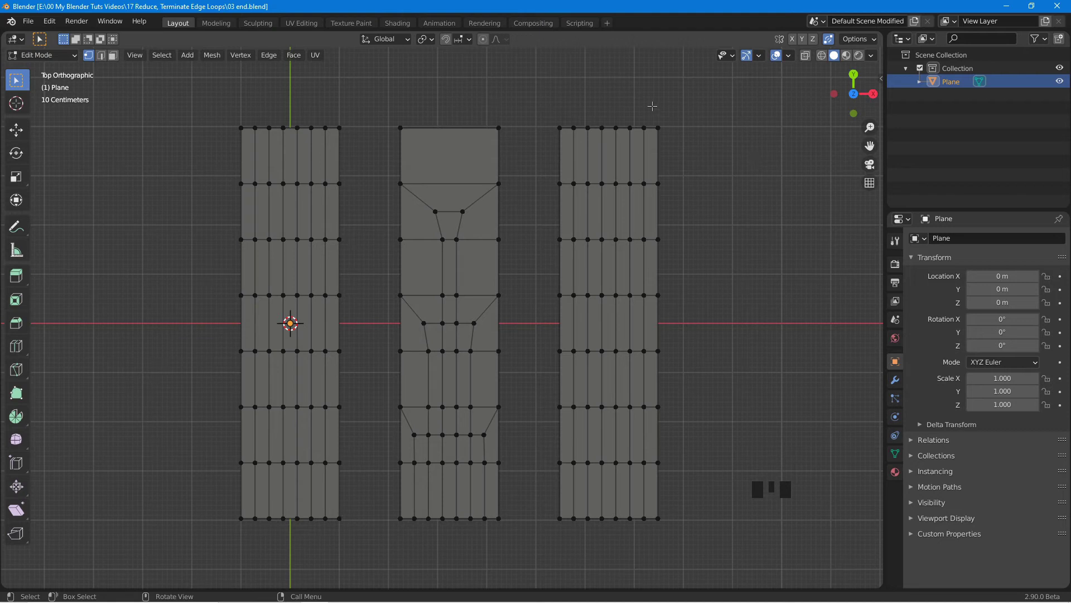
Step: Slide the upper parts of two right-grid inner vertical loops onto their neighbouring lines
left_click_drag(635, 115, 642, 375)
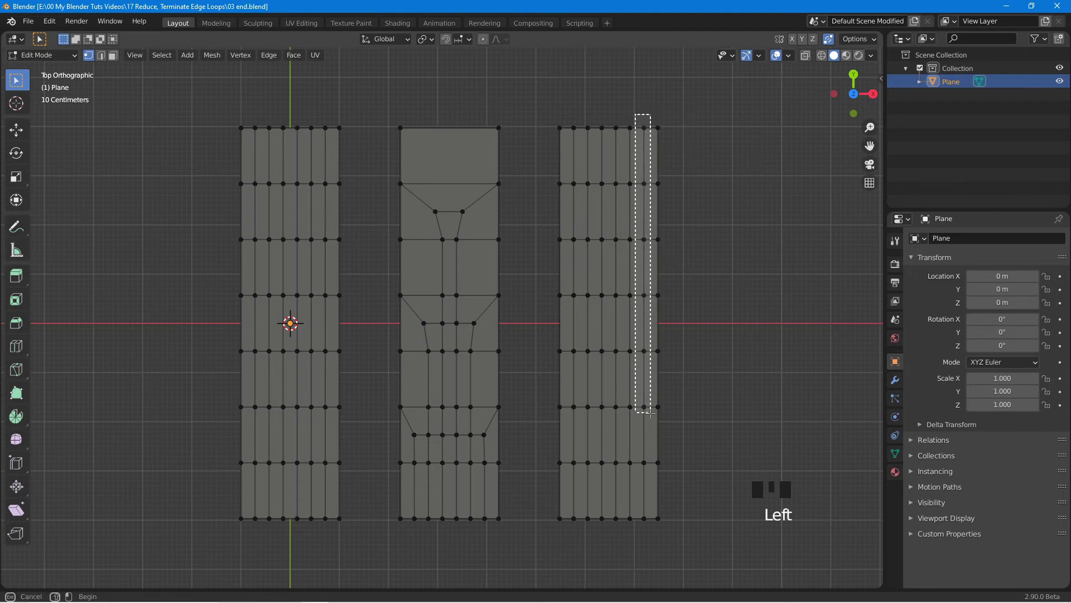
left_click_drag(651, 412, 650, 413)
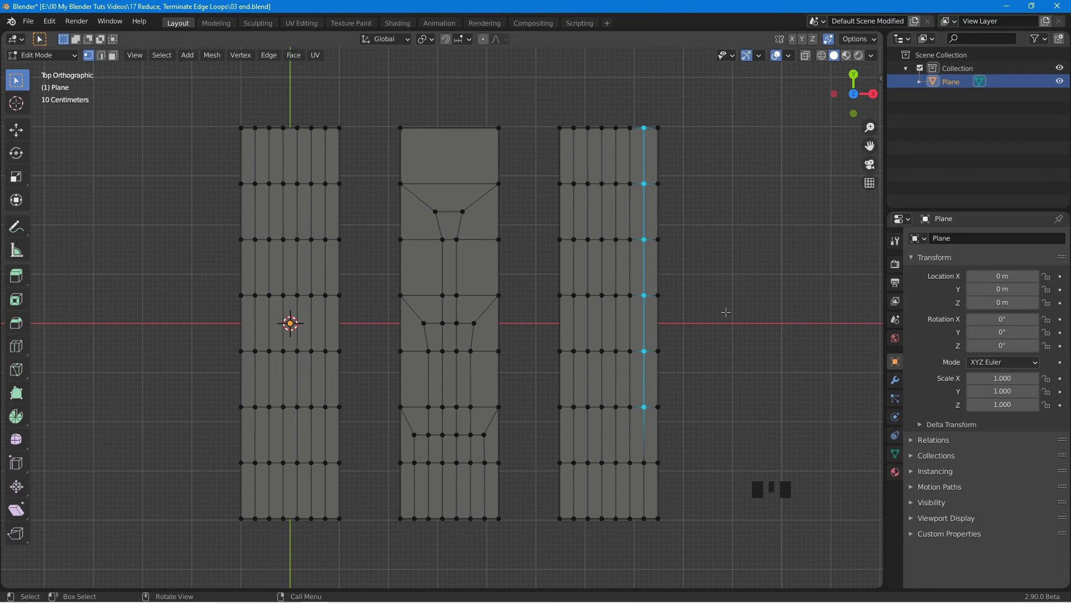
key("g")
key("g")
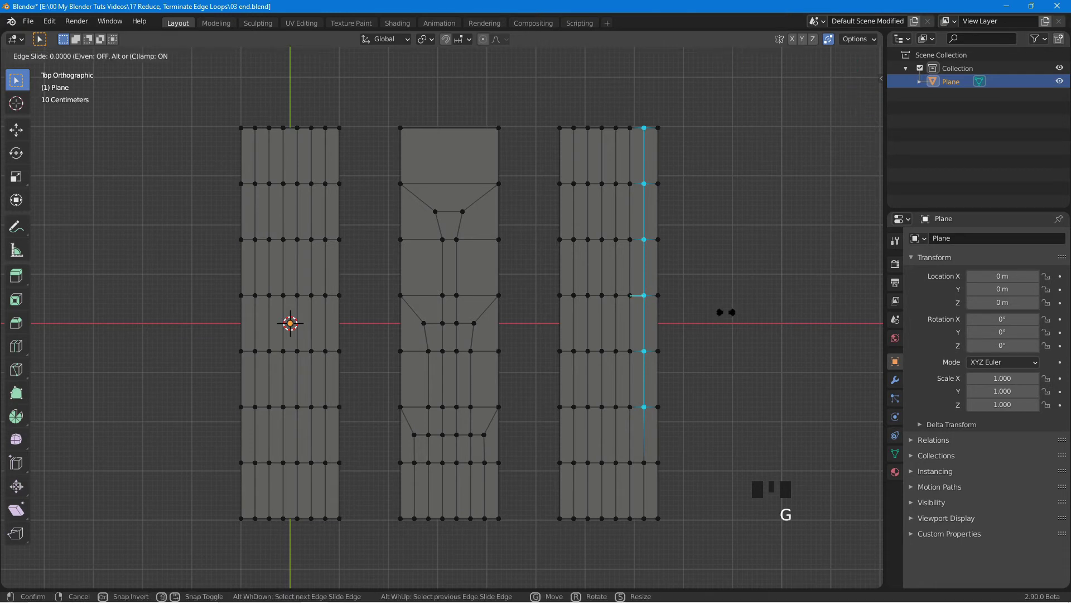
left_click(631, 283)
left_click_drag(564, 109, 584, 420)
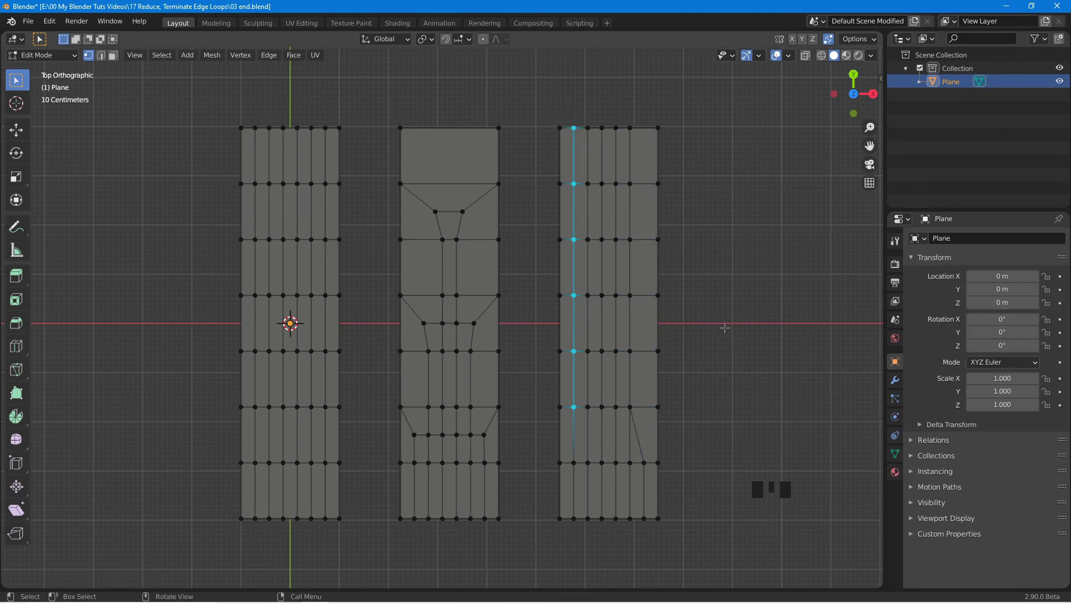
key("g")
key("g")
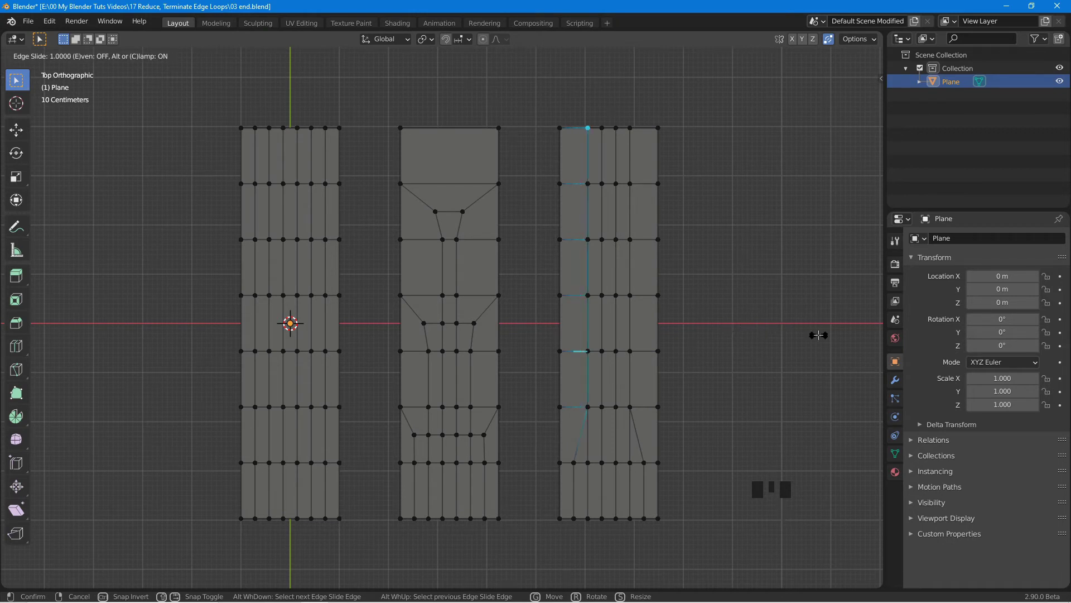
left_click(737, 367)
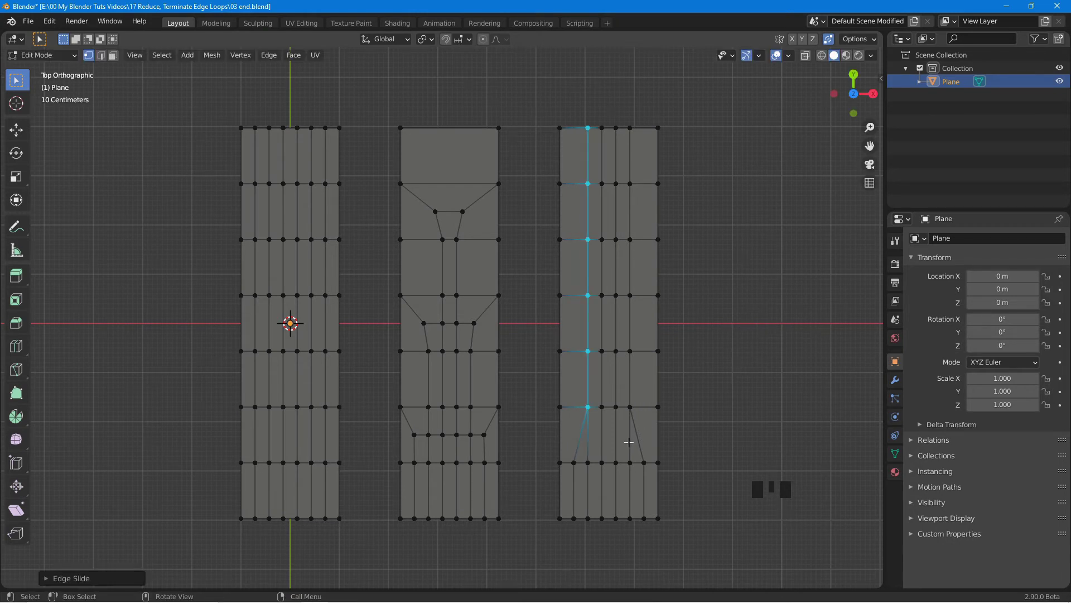
Step: Add a centred loop cut across the right grid's tapered band, creating a short cross row
key("ctrl")
key("ctrl+r")
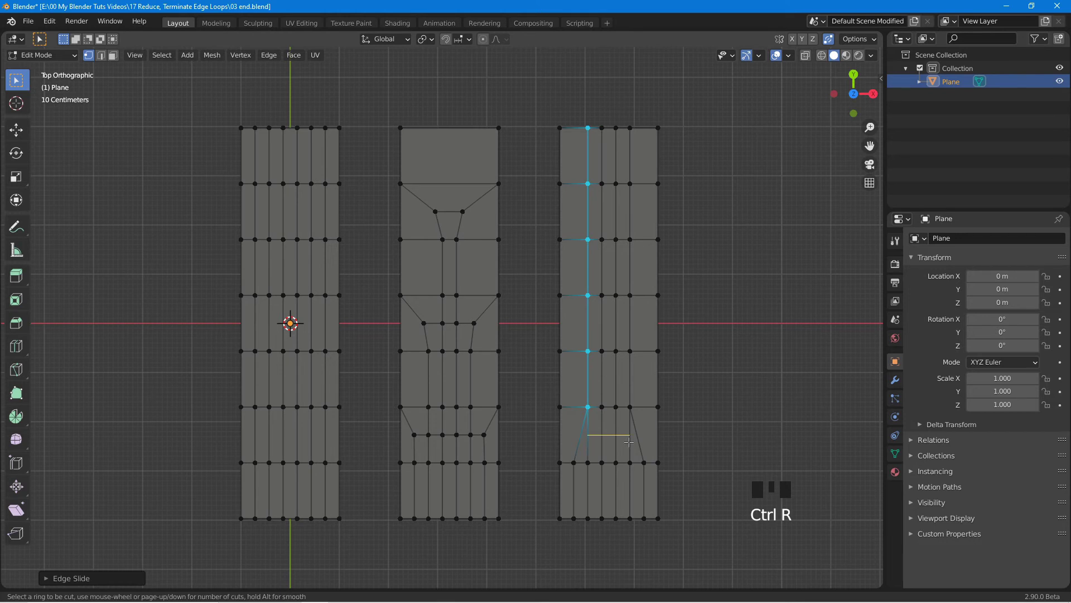
left_click(629, 441)
left_click(629, 446)
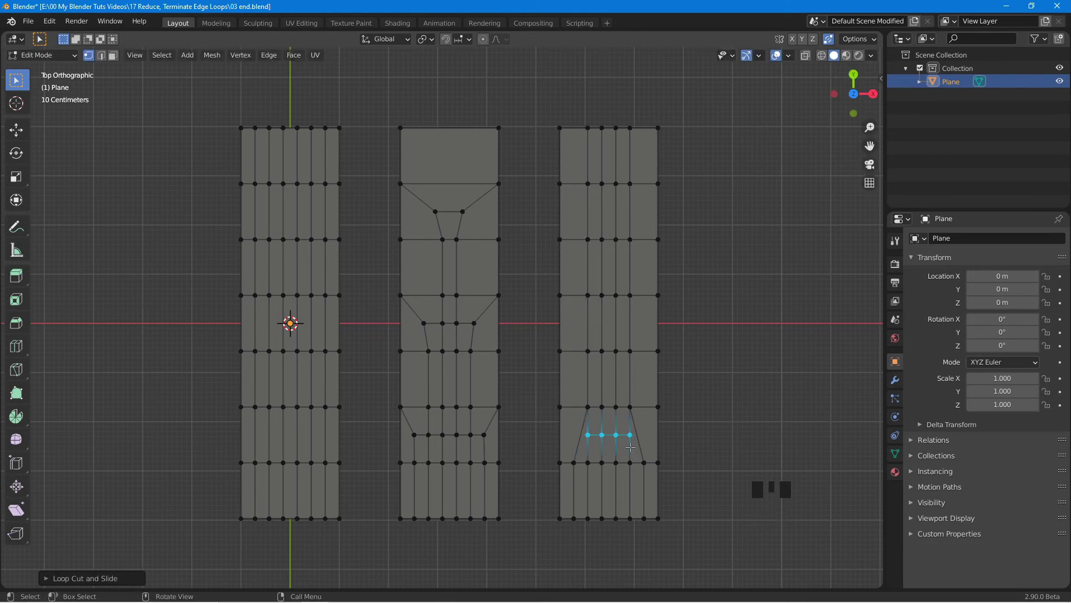
left_click(629, 435)
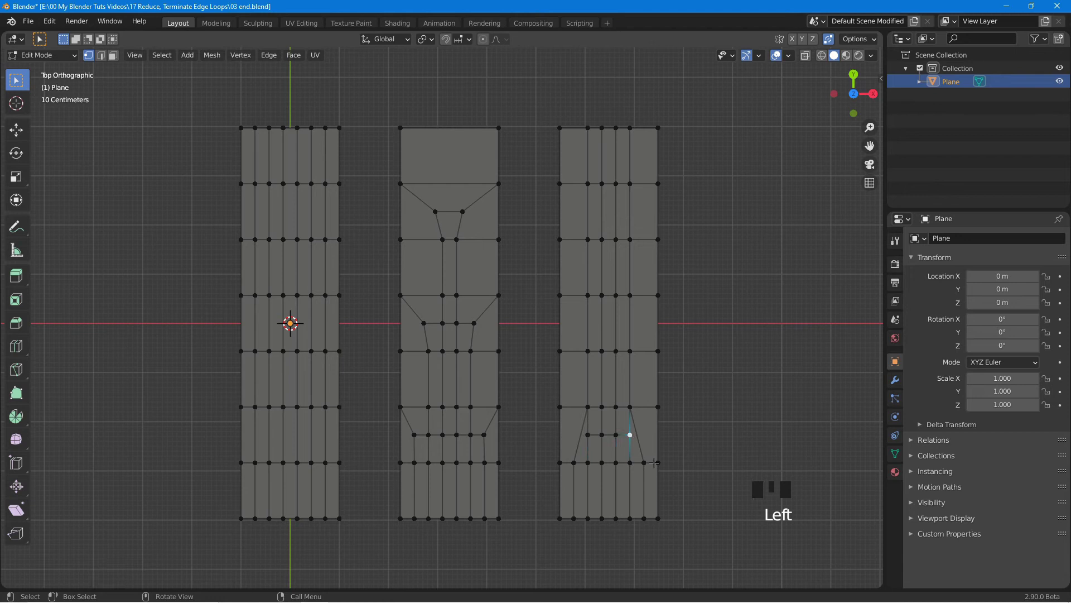
Step: Vertex-slide the short row's right and left end vertices inward along the slanted edges
scroll(652, 463, "up", 1)
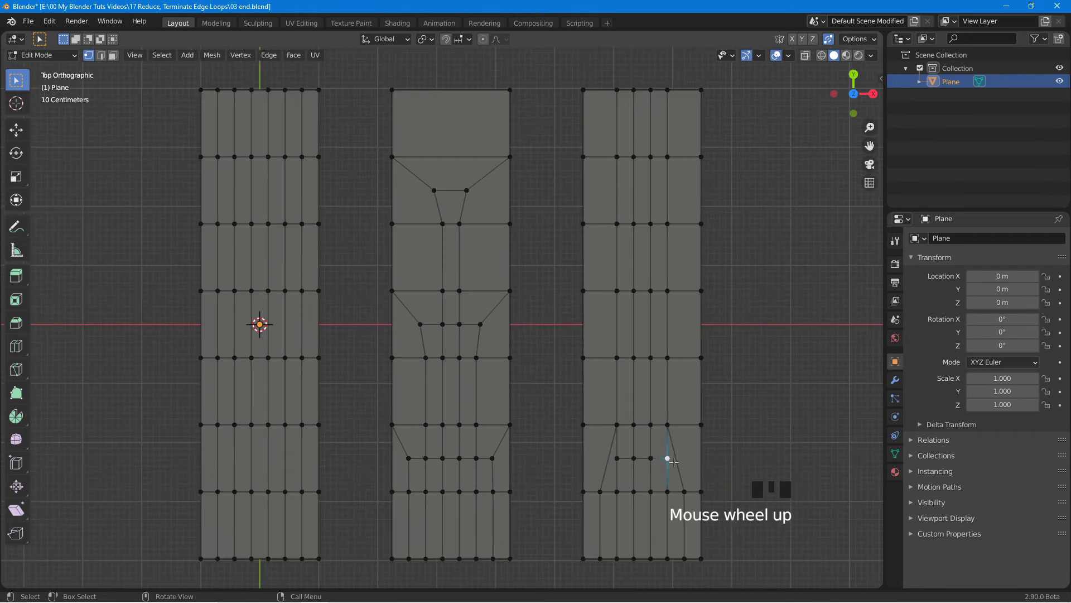
left_click(661, 453)
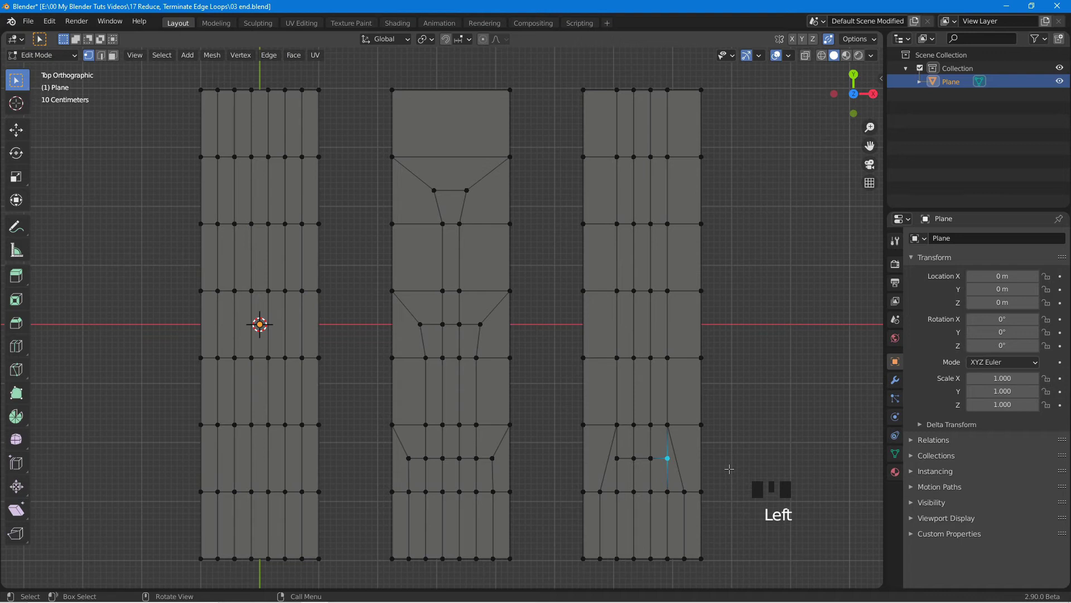
key("g")
key("g")
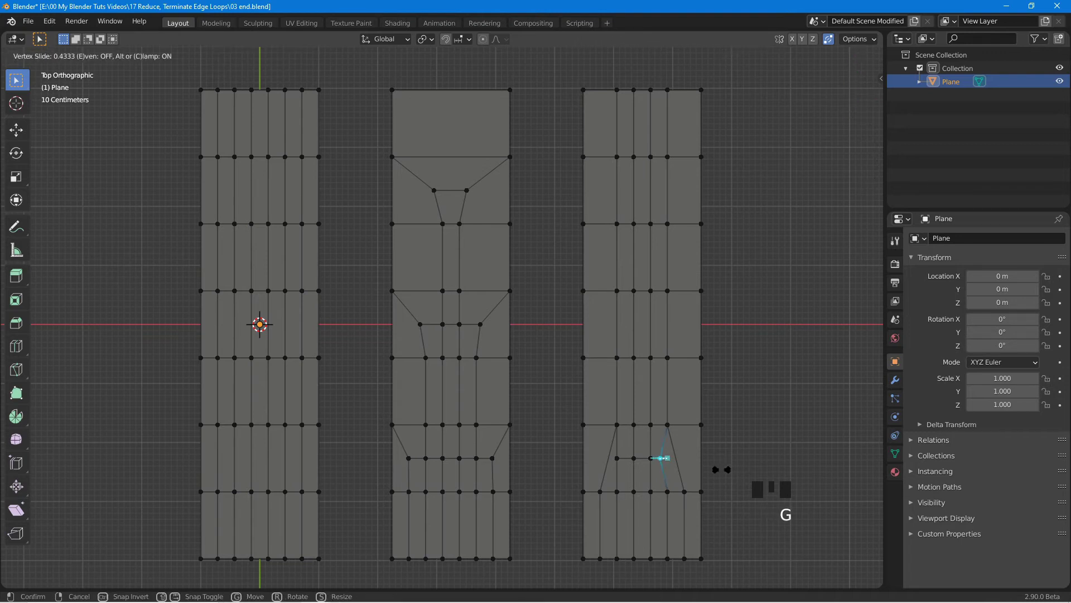
left_click(721, 469)
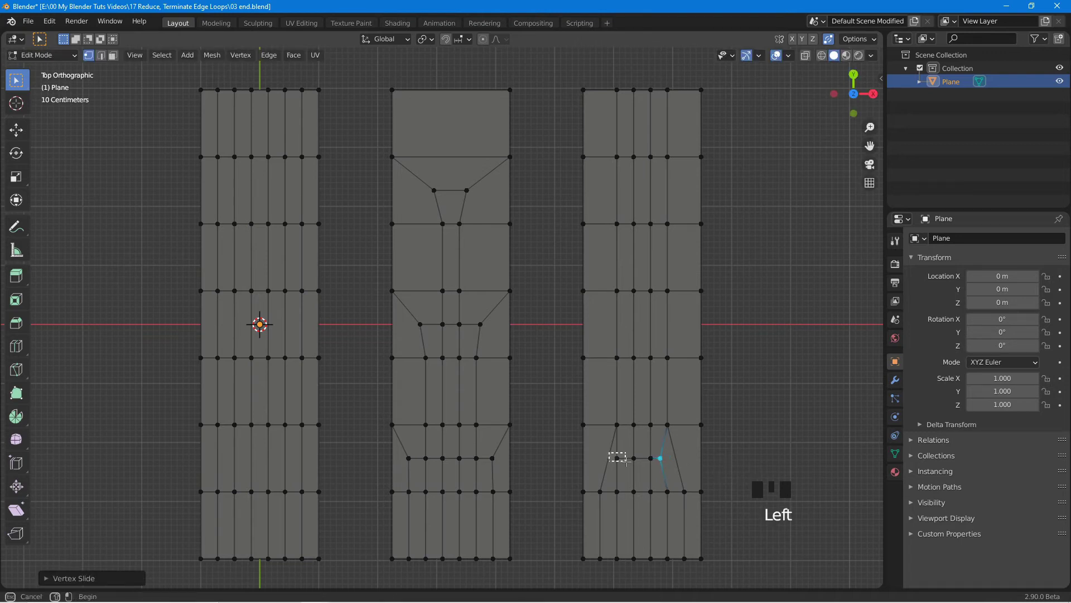
left_click(618, 457)
key("g")
key("g")
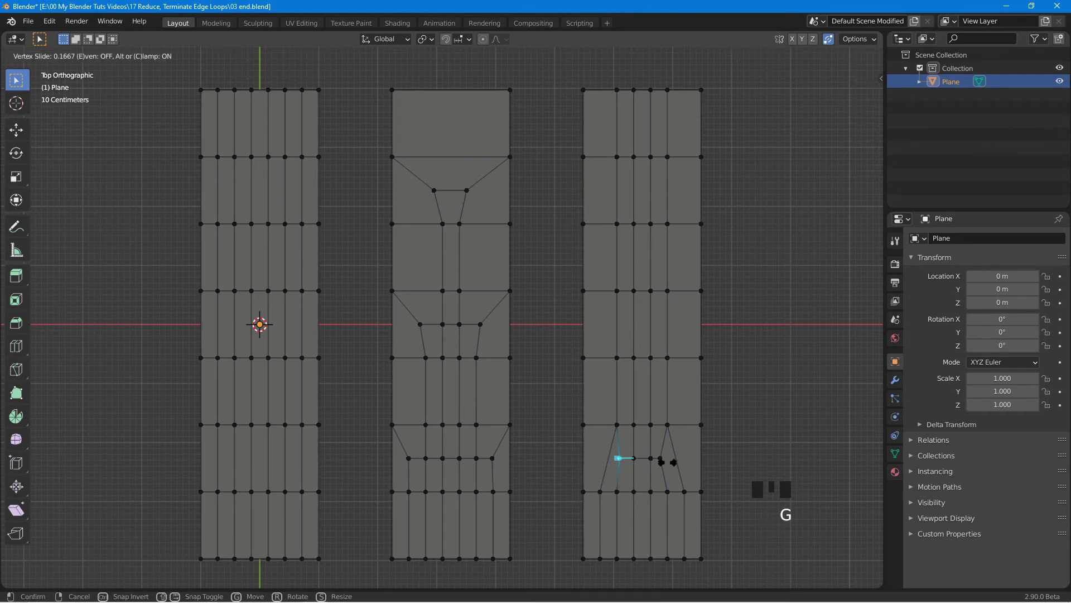
left_click(667, 462)
middle_click_drag(694, 418, 586, 421, "shift")
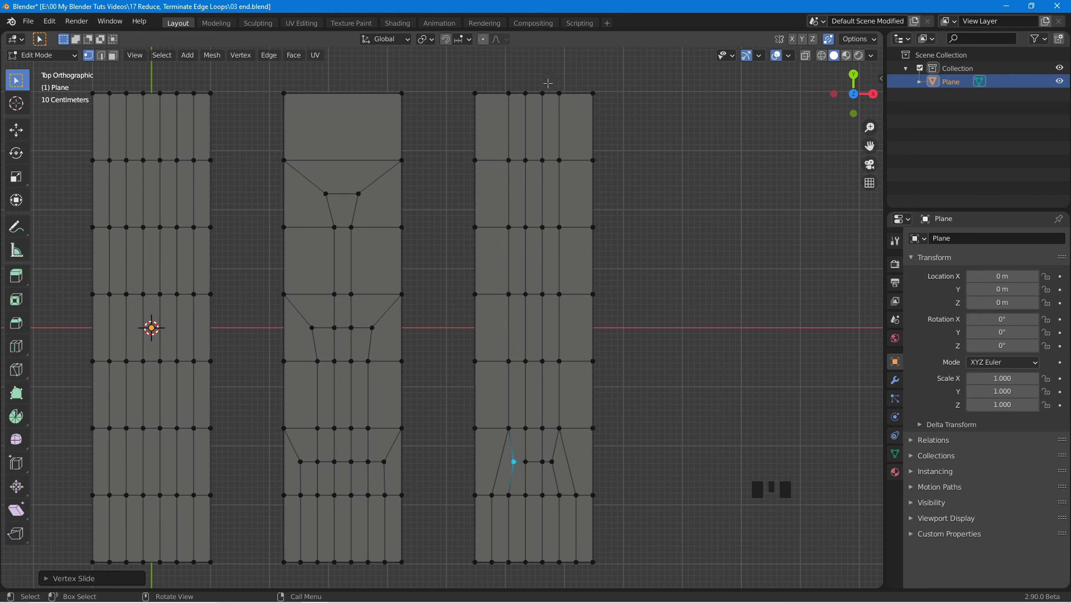
Step: Slide the upper parts of two more right-grid vertical loops toward the centre
left_click_drag(548, 82, 581, 319)
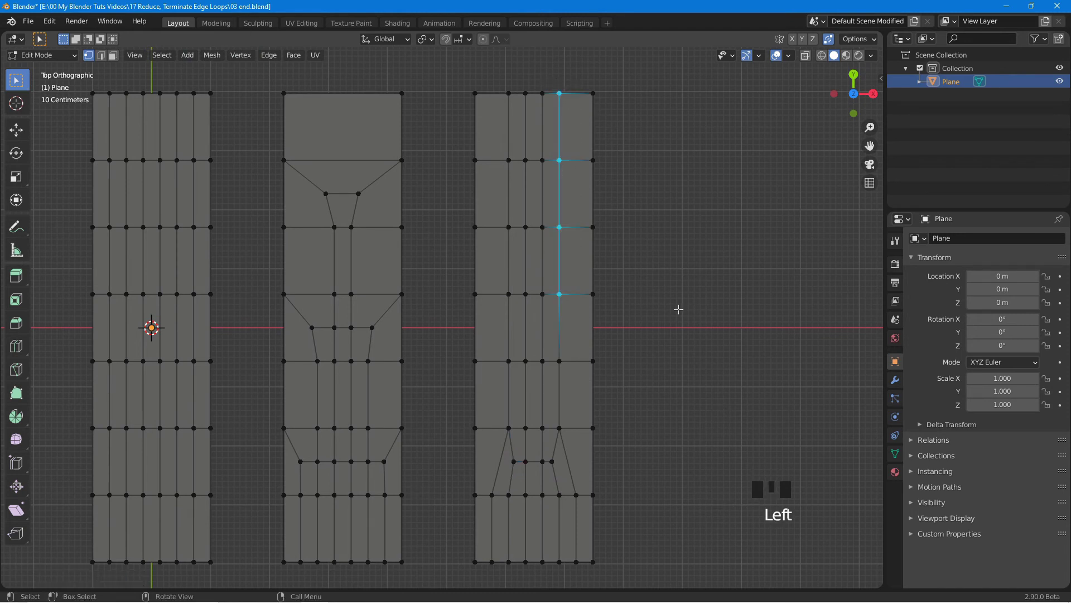
key("g")
key("g")
left_click(641, 311)
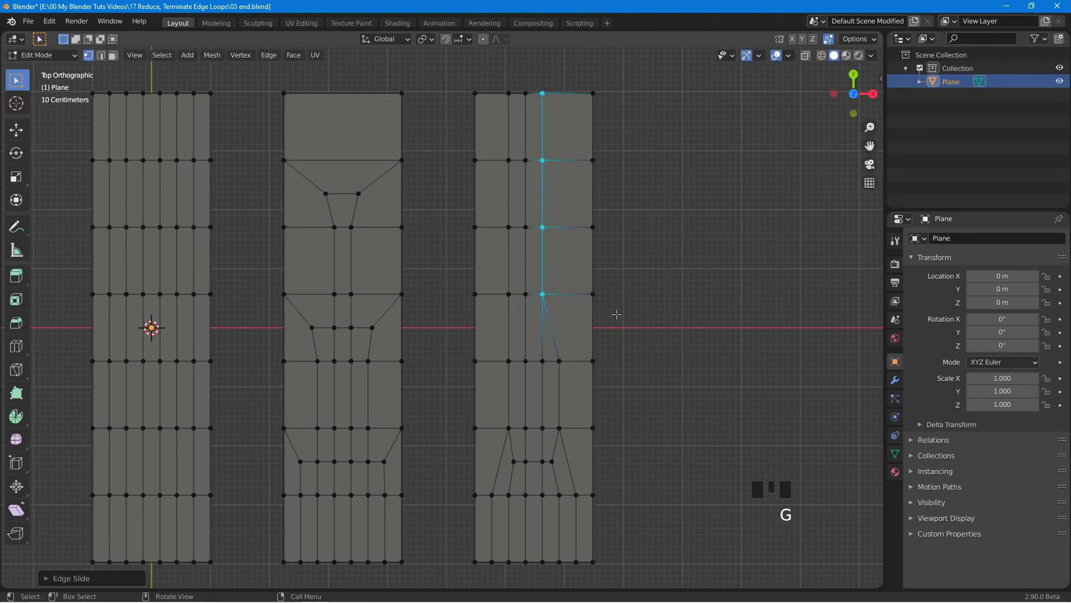
left_click_drag(490, 83, 514, 308)
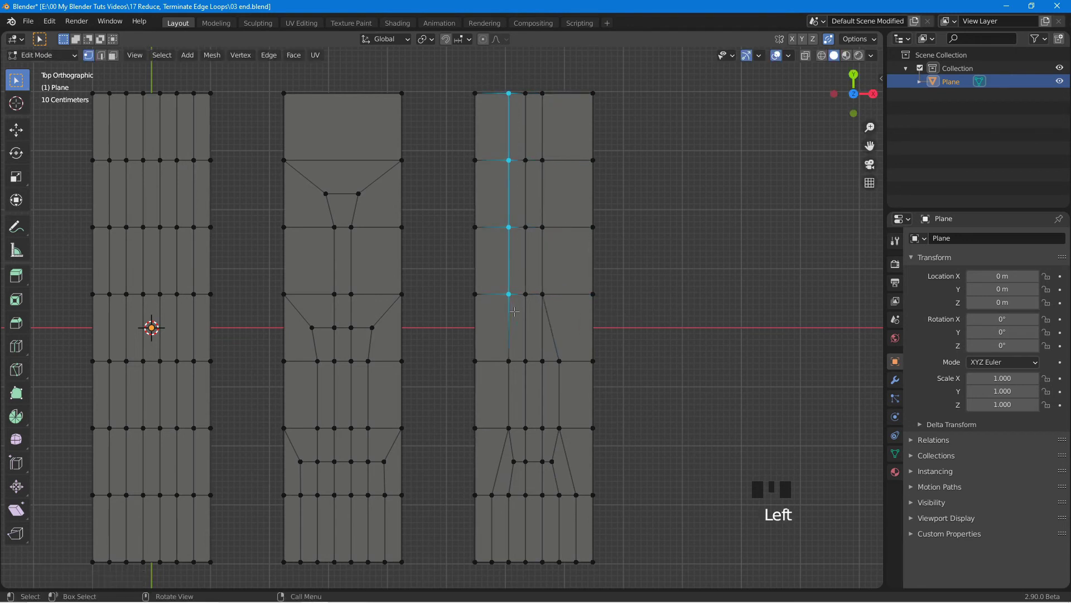
key("g")
key("g")
left_click(575, 303)
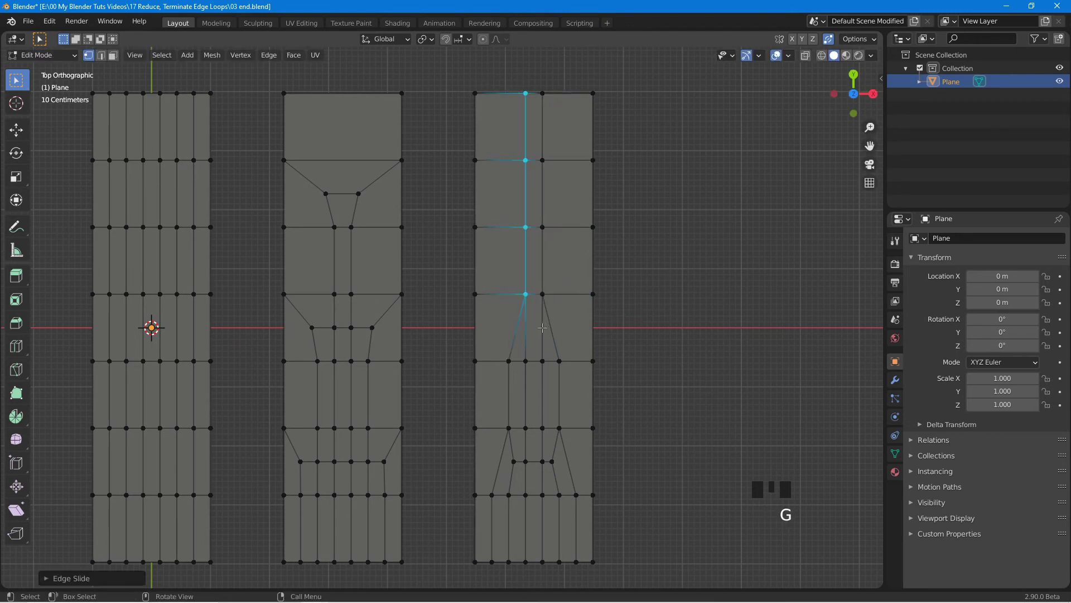
Step: Vertex-slide the tapering loop's end point slightly left along its edge
key("ctrl+r")
left_click(542, 328)
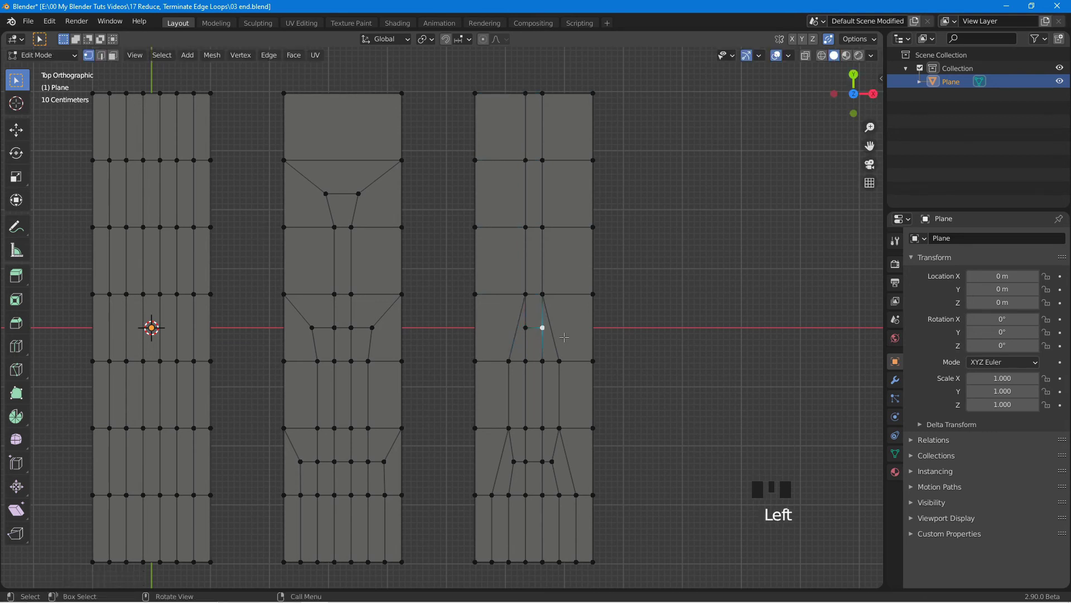
key("g")
key("g")
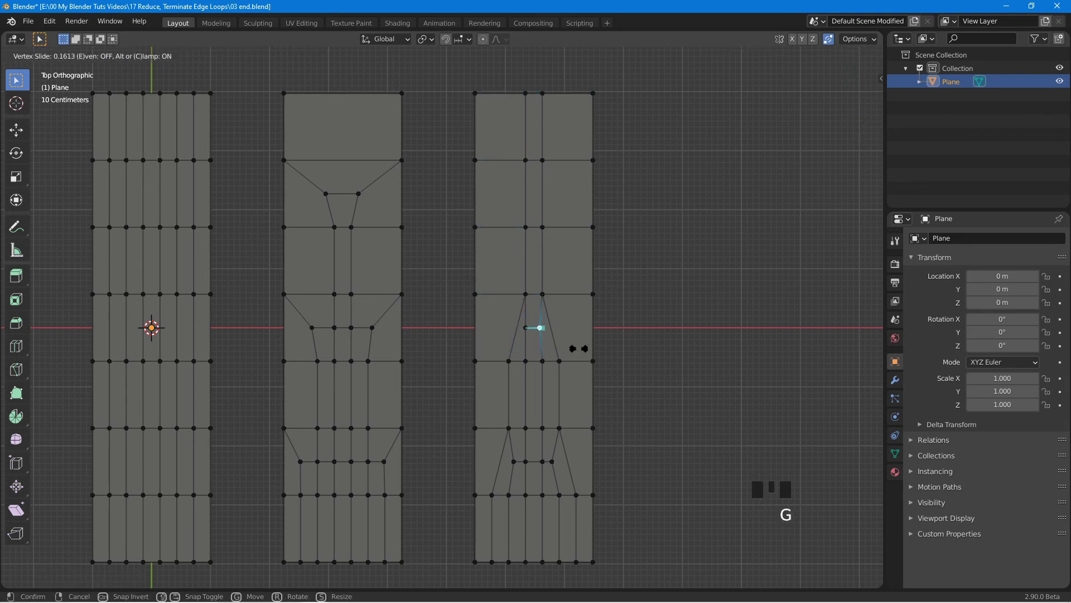
left_click(527, 341)
key("g")
key("g")
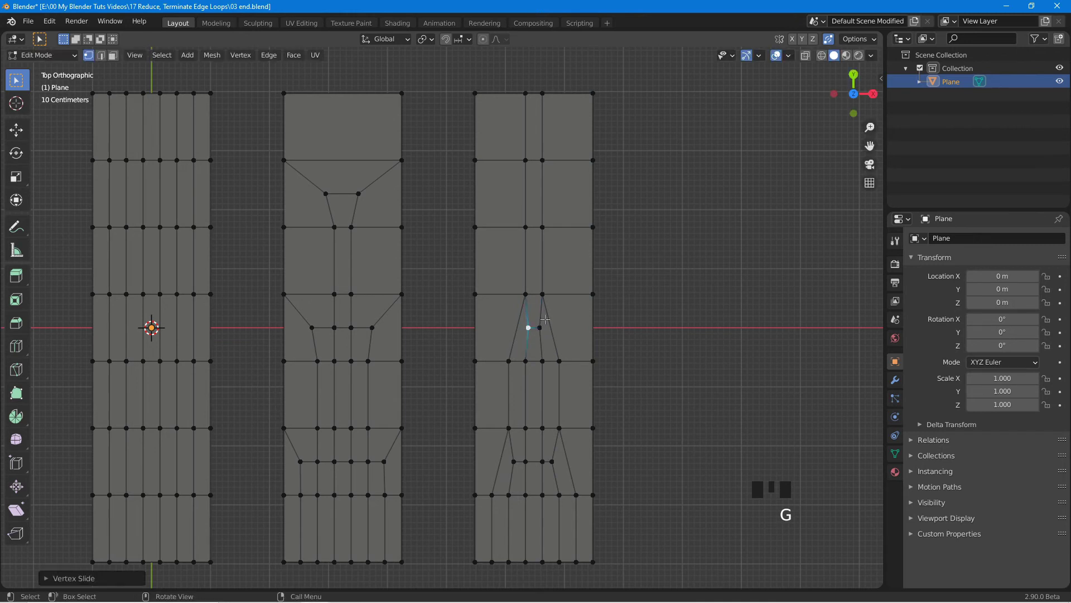
Step: Settle the tip vertex left of centre and cut a centred vertical loop down the right grid
left_click(543, 321)
key("ctrl+r")
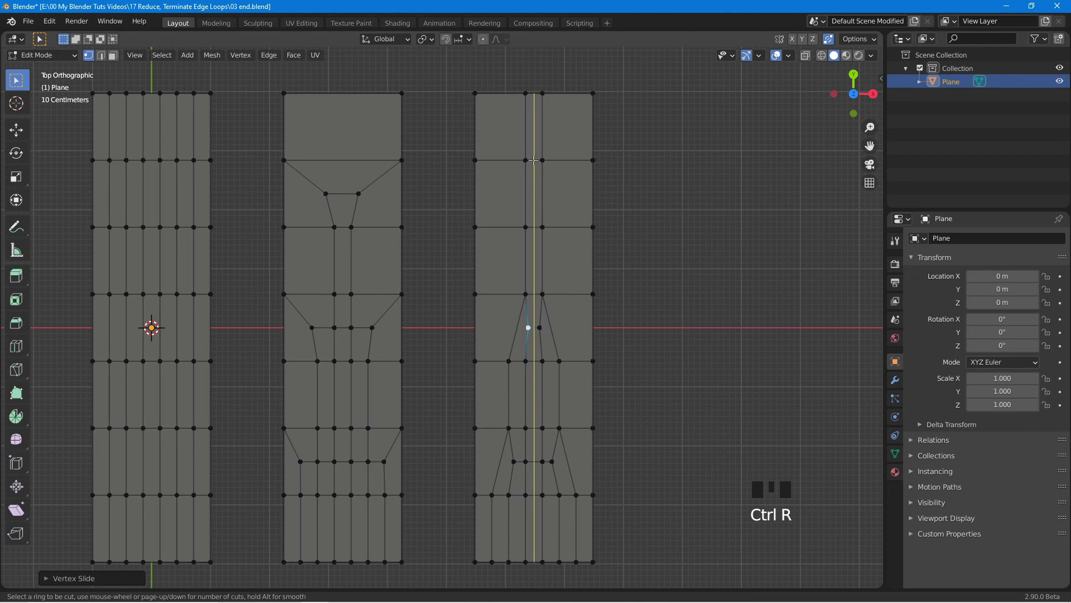
left_click(533, 160)
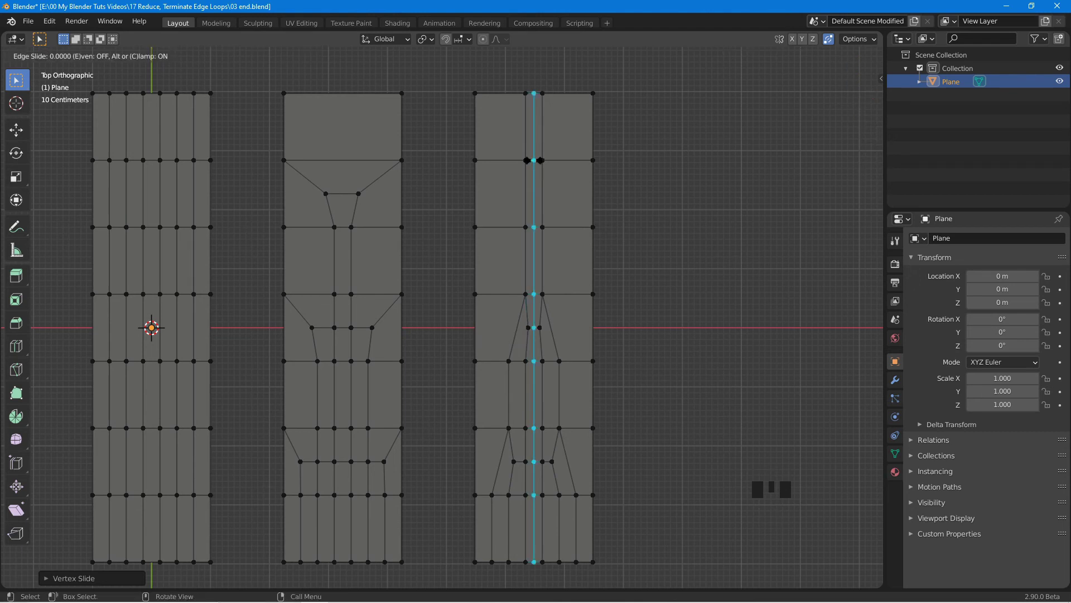
left_click(538, 84)
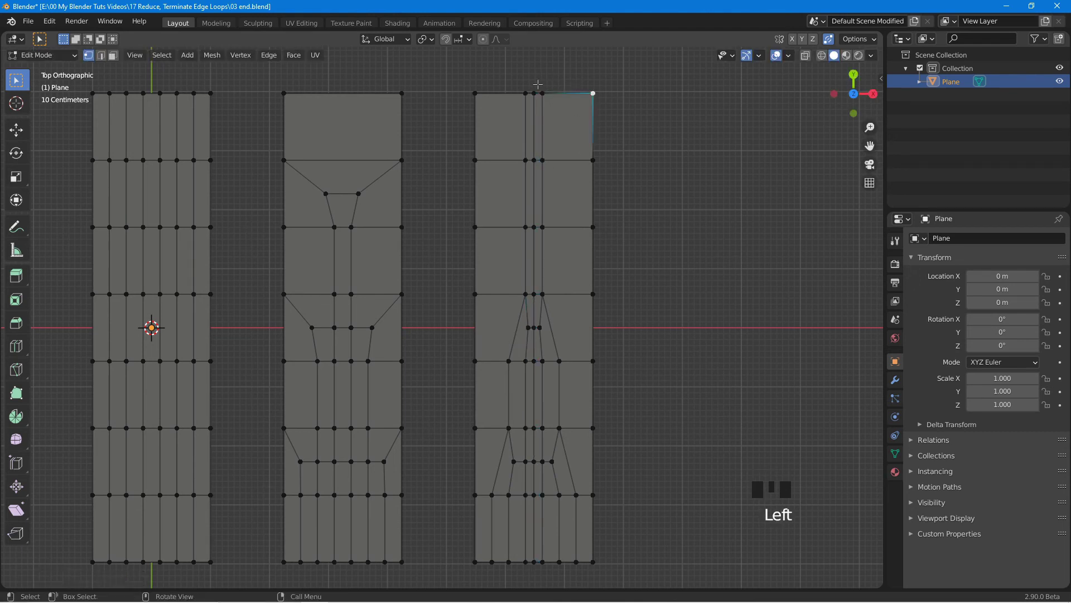
Step: Slide the upper edges of the loops right and left of centre onto the centre loop
left_click_drag(538, 84, 565, 231)
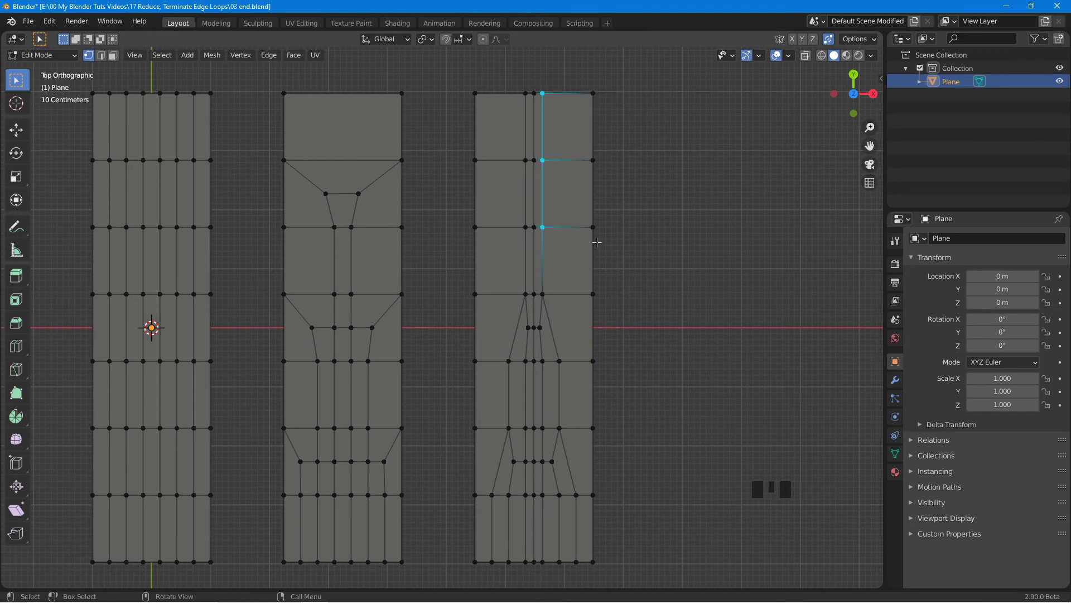
key("g")
key("g")
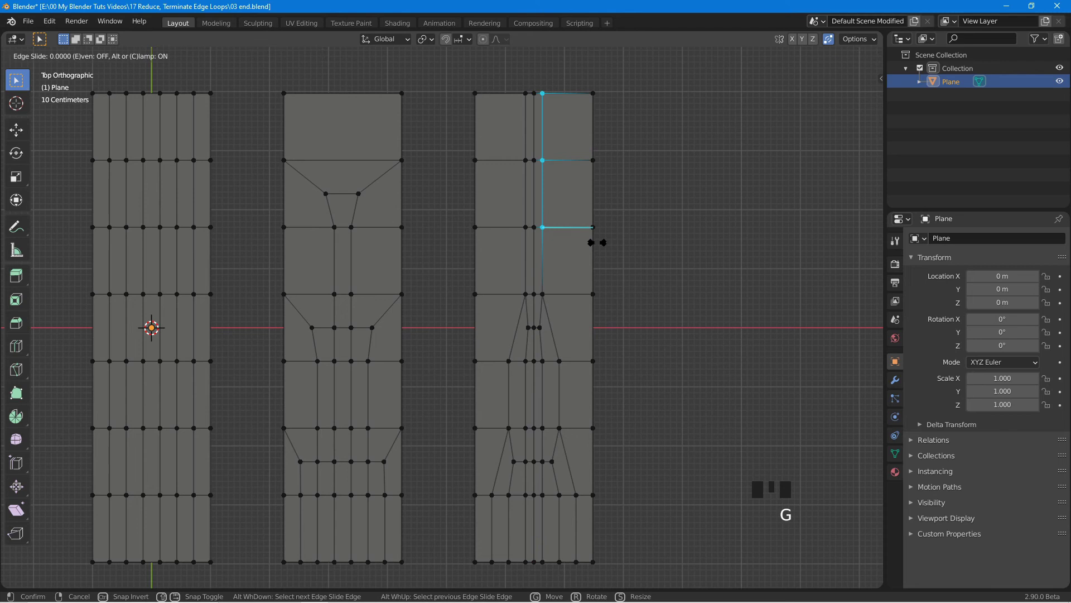
left_click(556, 242)
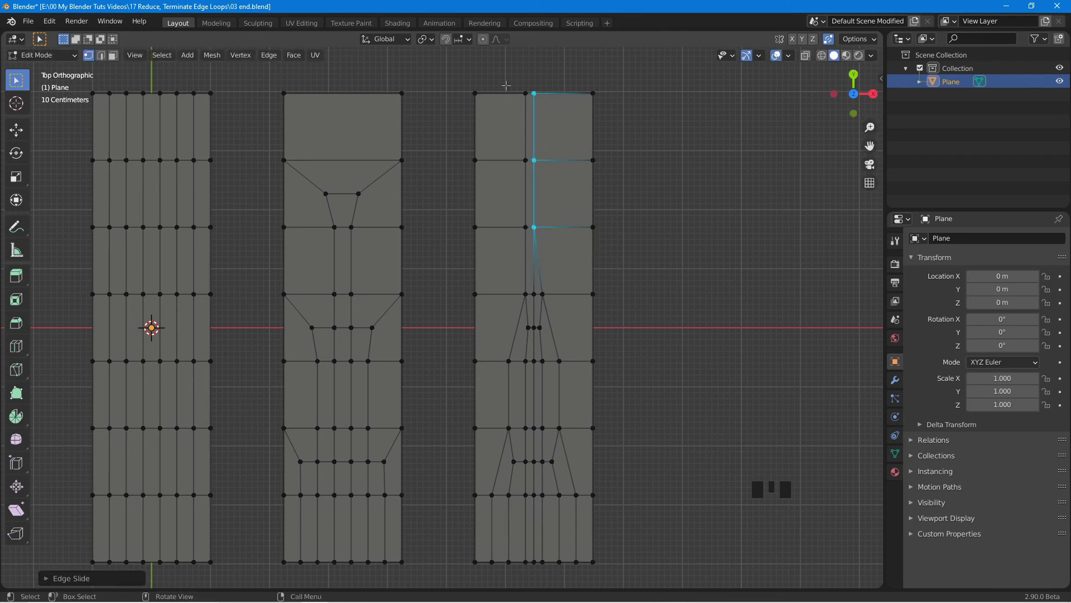
left_click_drag(506, 77, 529, 237)
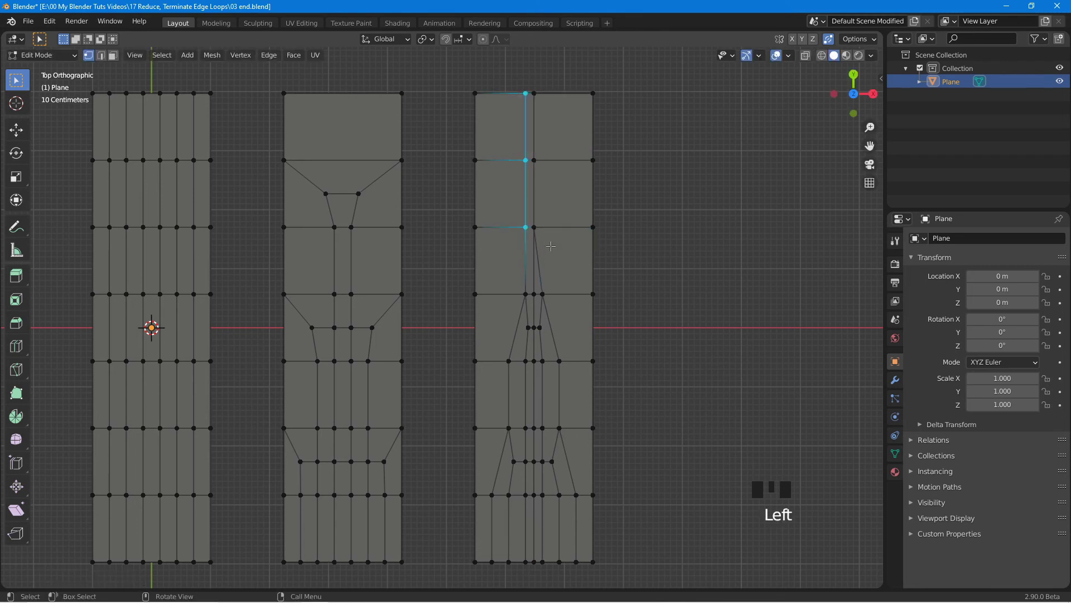
key("g")
key("g")
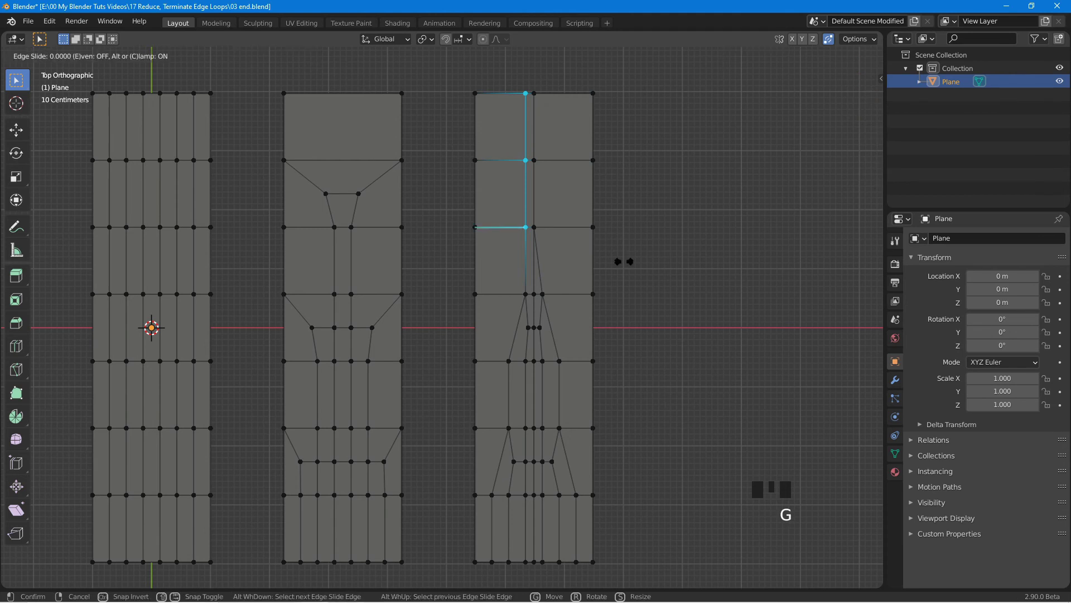
left_click(708, 267)
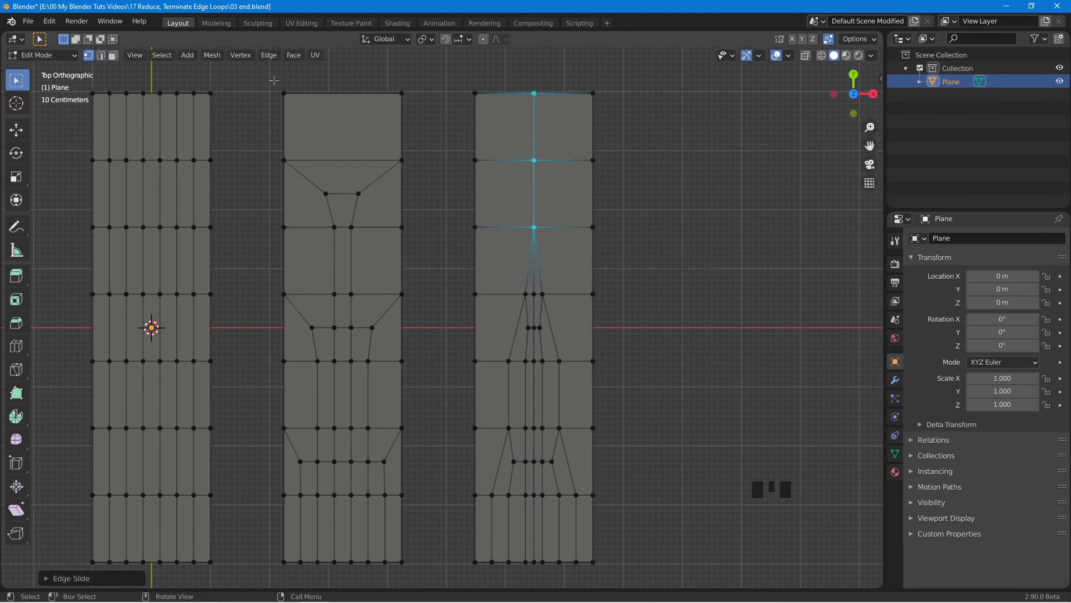
Step: Vertex-slide the right grid's tip point down its edge below the merged loops
left_click(534, 294)
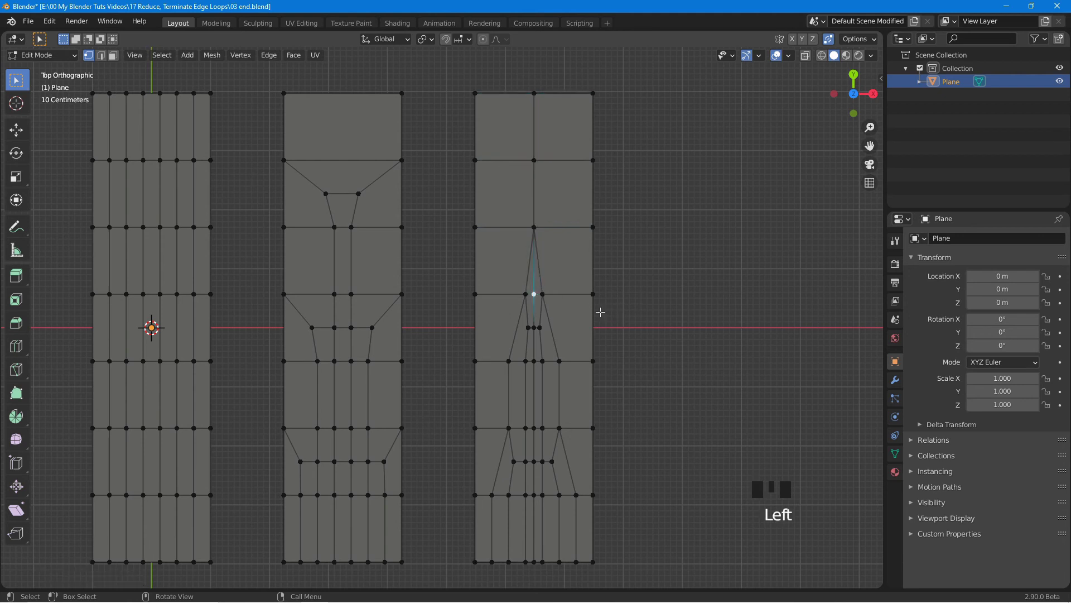
key("g")
key("g")
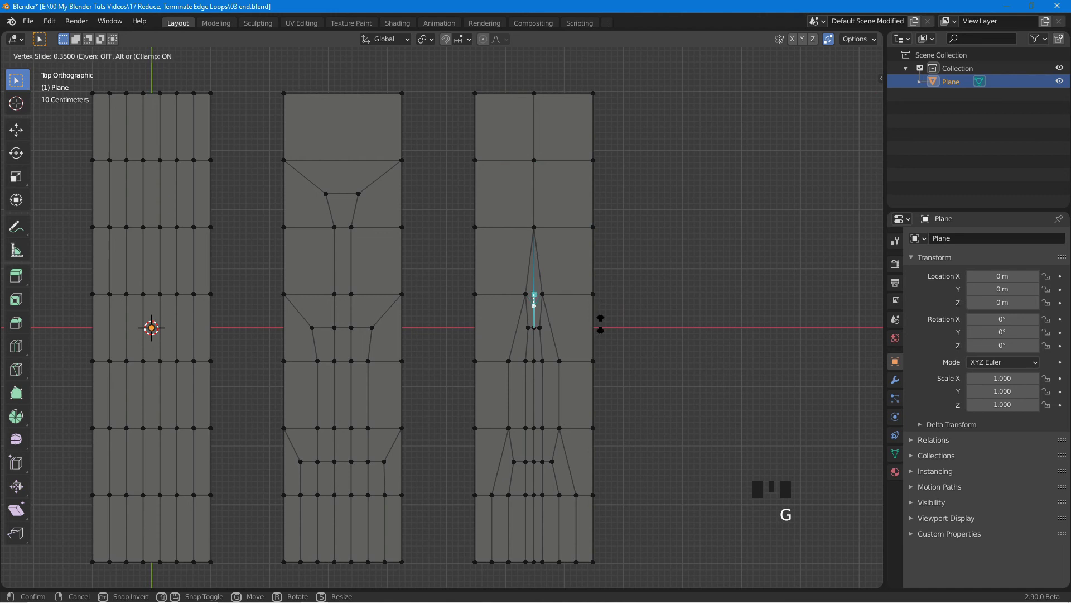
left_click(601, 323)
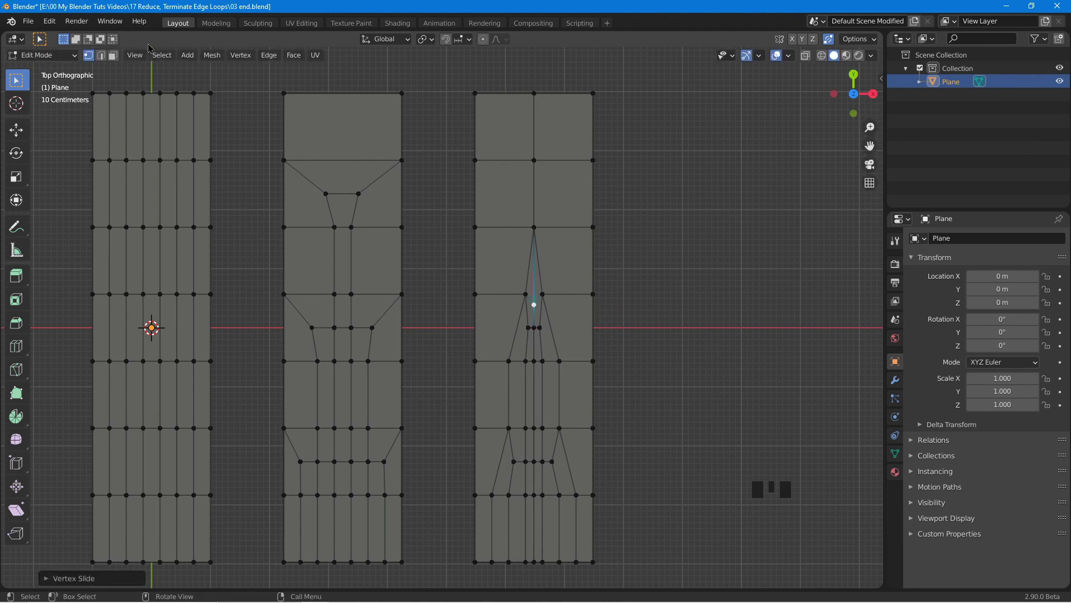
Step: Dissolve the thin leftover edge in the merged column with Ctrl+X in Edge select mode
left_click(102, 56)
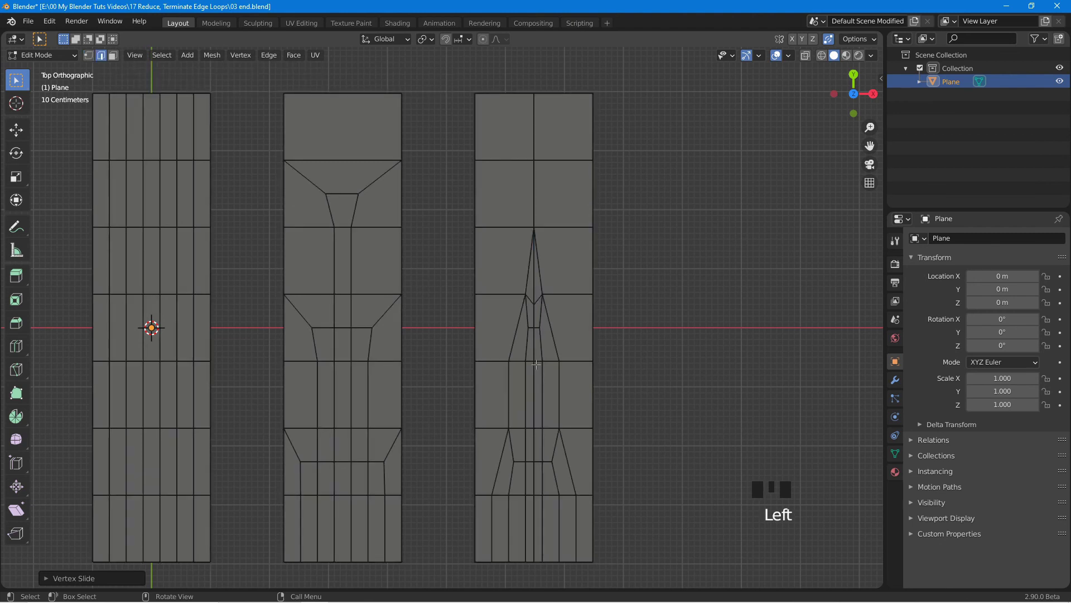
left_click(534, 275)
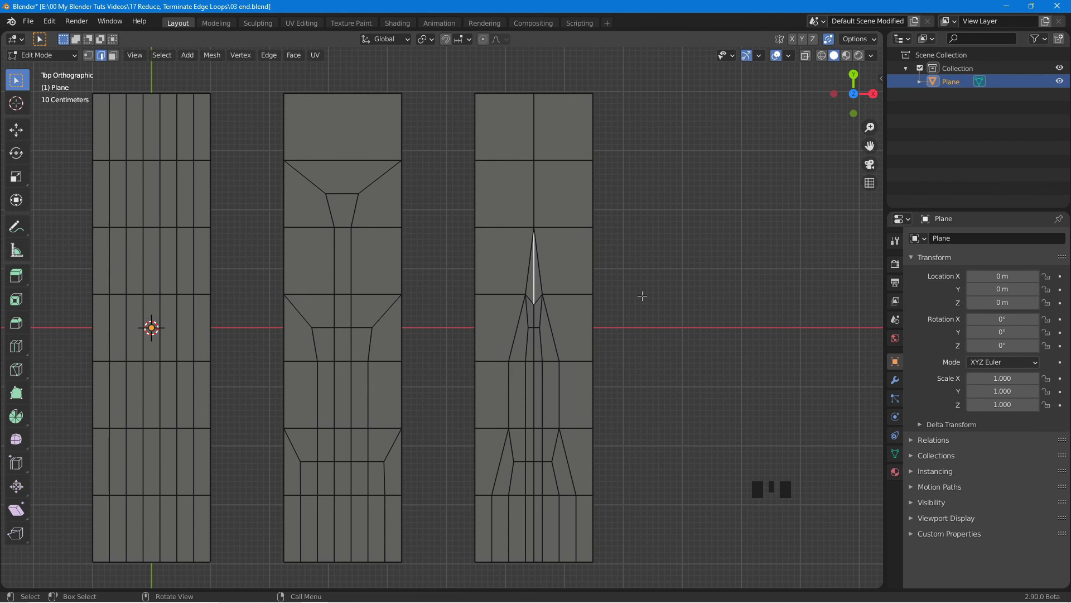
key("ctrl+x")
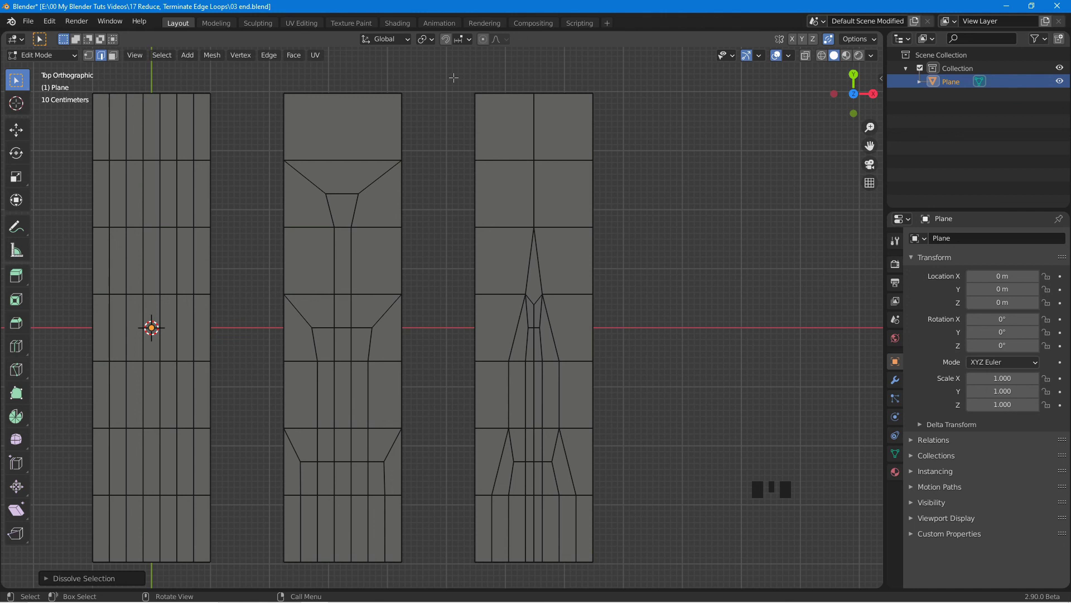
left_click_drag(454, 77, 629, 143)
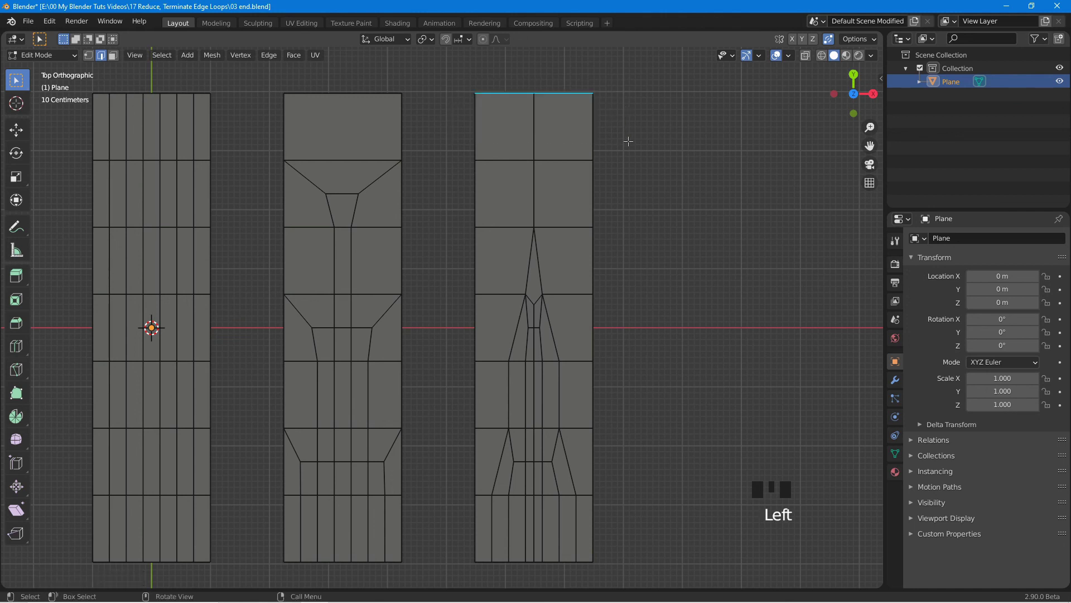
left_click_drag(463, 119, 642, 150)
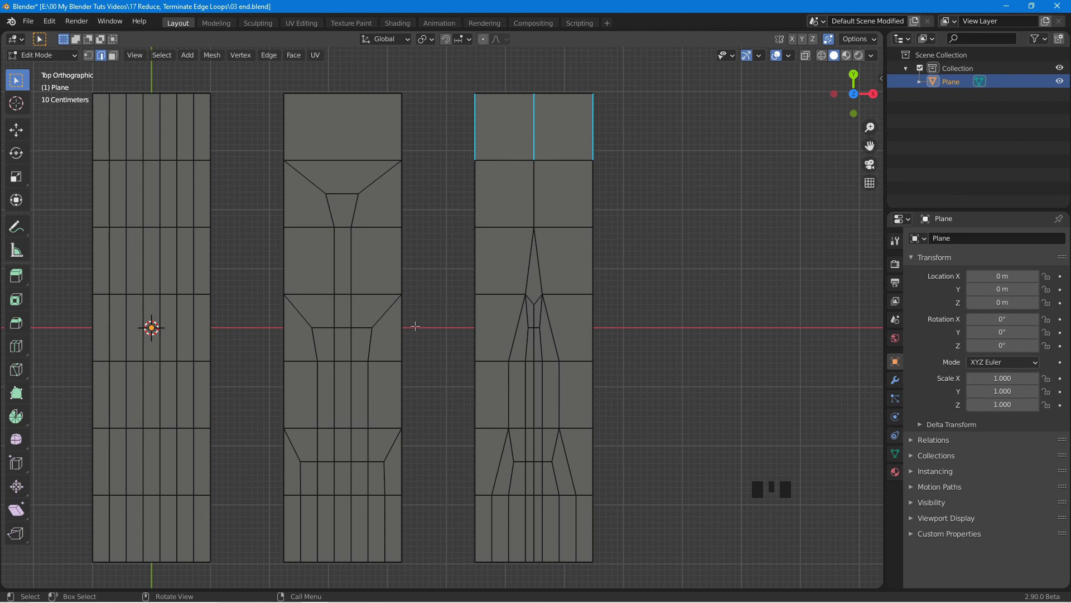
middle_click_drag(424, 323, 469, 317, "shift")
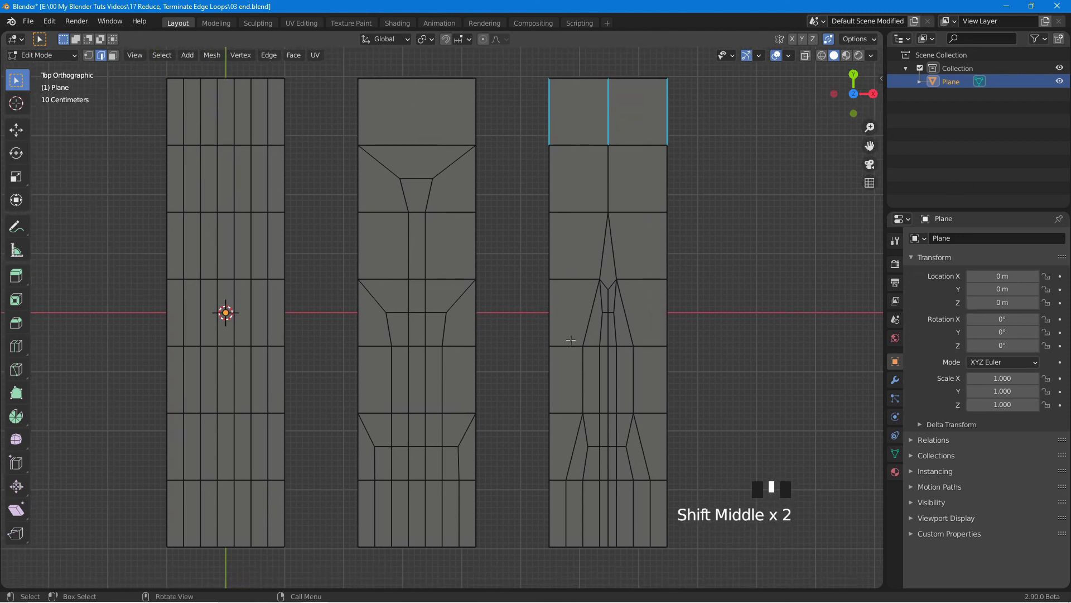
scroll(572, 340, "down", 1)
mouse_move(719, 341)
middle_mouse_down("shift")
mouse_move(697, 342)
mouse_move(731, 339)
middle_mouse_up("shift")
left_click(742, 431)
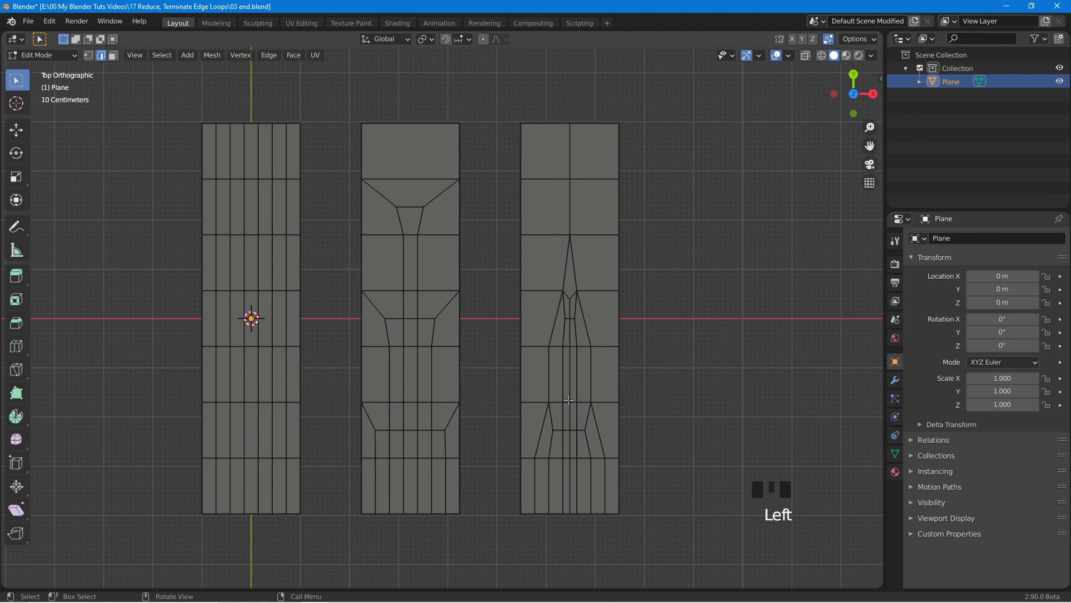
middle_click_drag(391, 380, 433, 365, "shift")
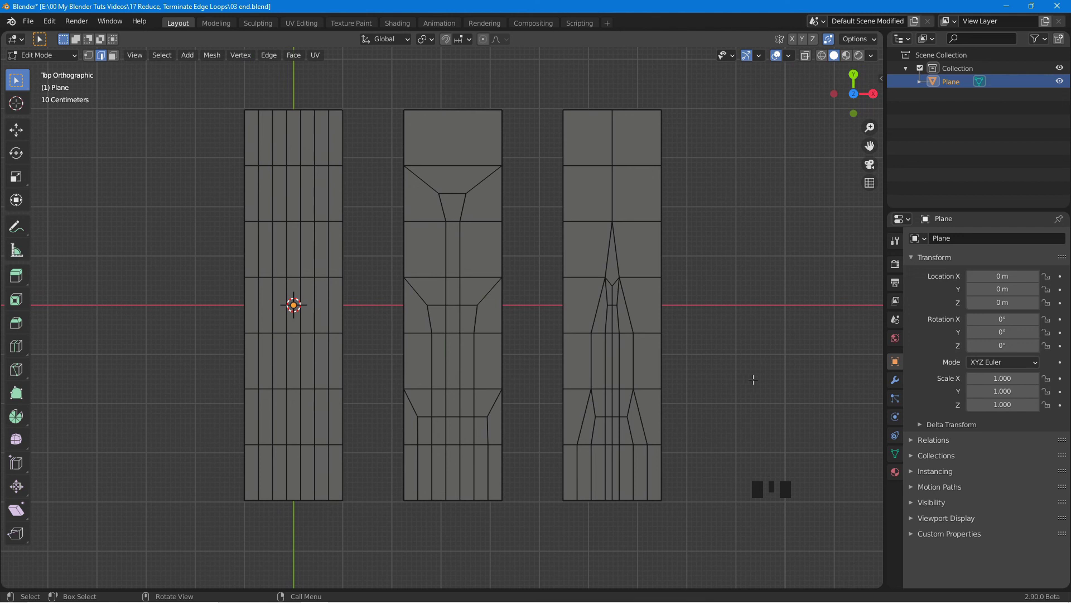
key("shift")
middle_click_drag(752, 390, 704, 400, "shift")
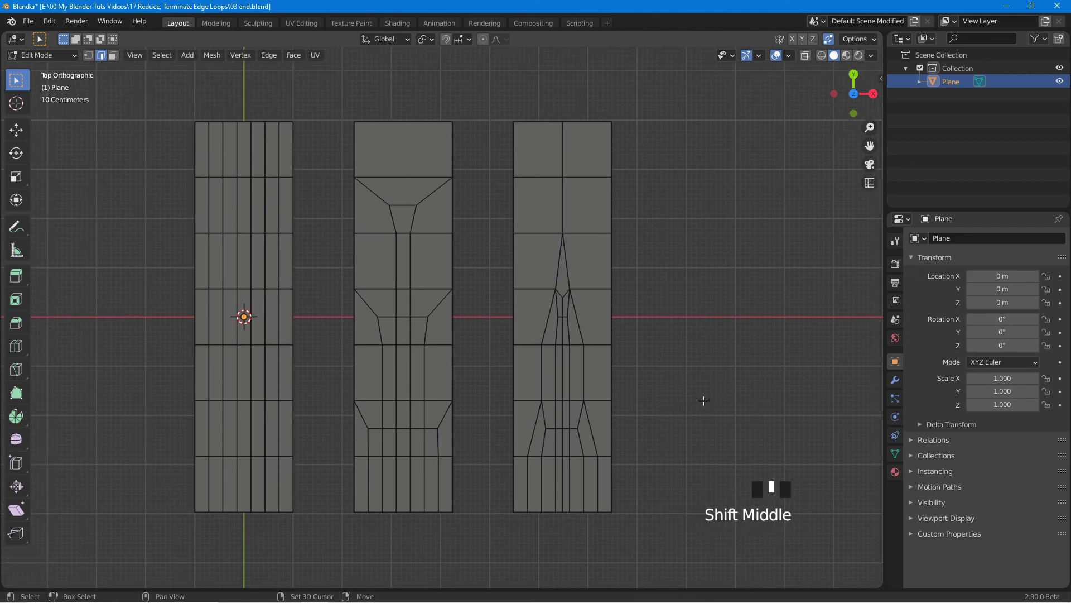